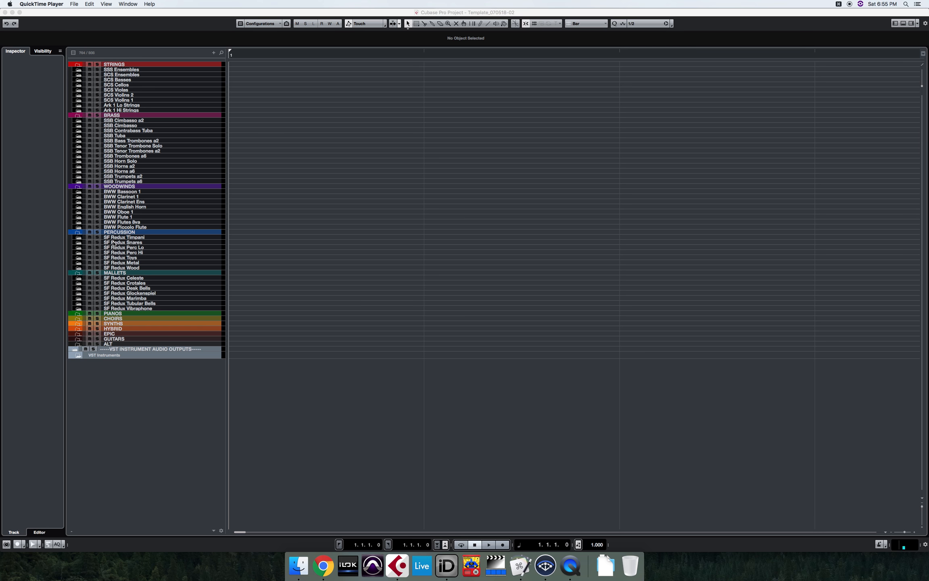
- Expand the SCS Violas, SCS Violins 2 and SCS Violins 1 folders, look through their articulation tracks, and collapse them again
click(139, 100)
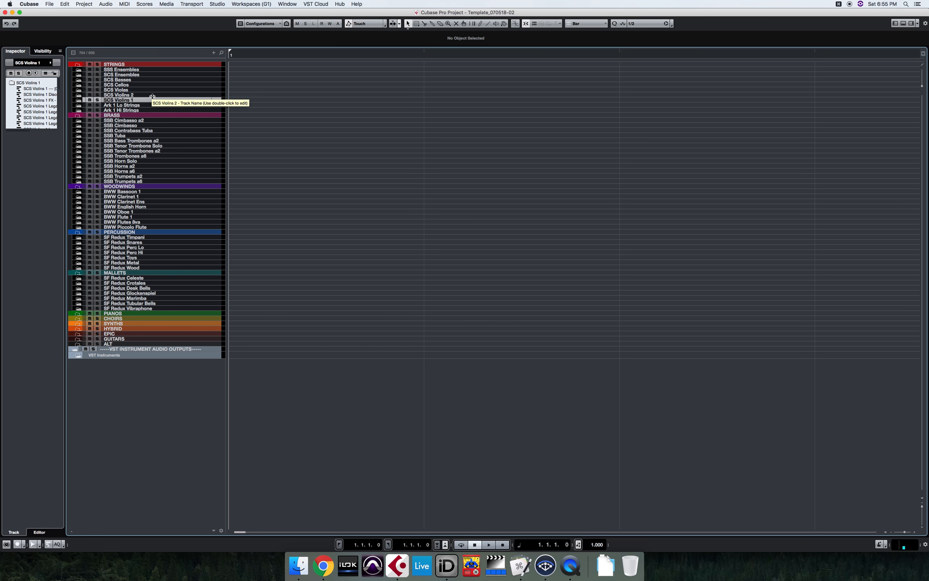
key(shift+Up)
key(shift+Up)
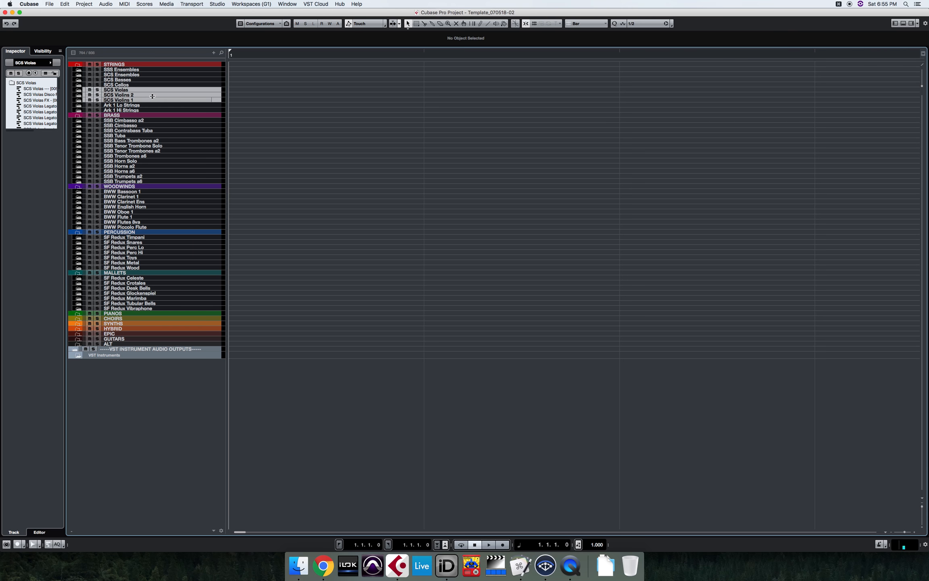
key(Return)
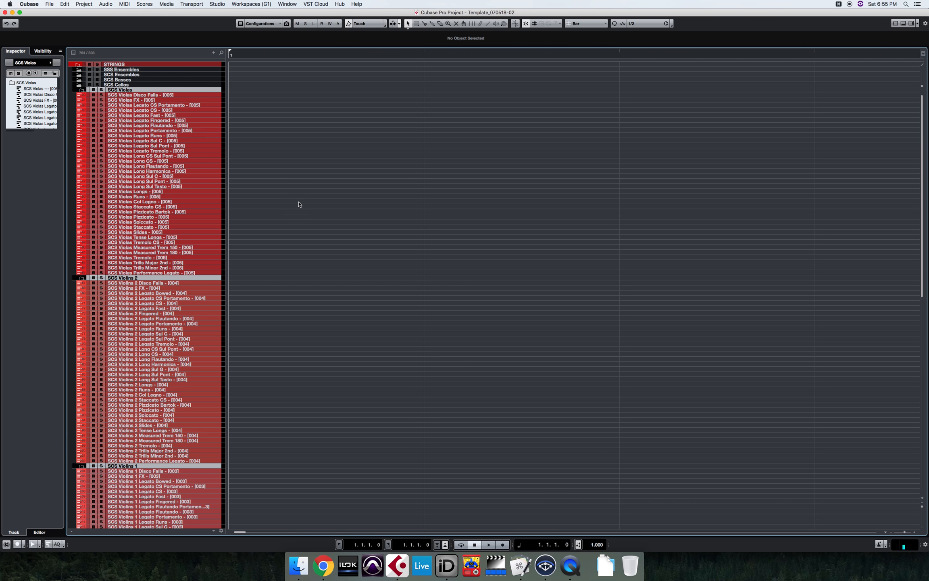
scroll(299, 204, down, 15)
scroll(299, 204, up, 15)
key(f)
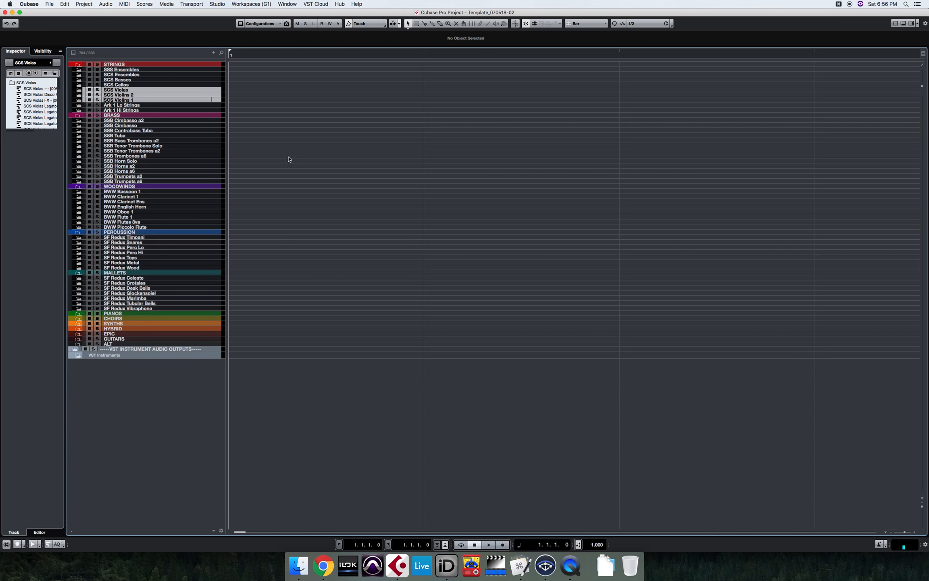
- Expand and collapse the SSB Tenor Trombone Solo folder in the BRASS section, and clear the track selection
click(150, 146)
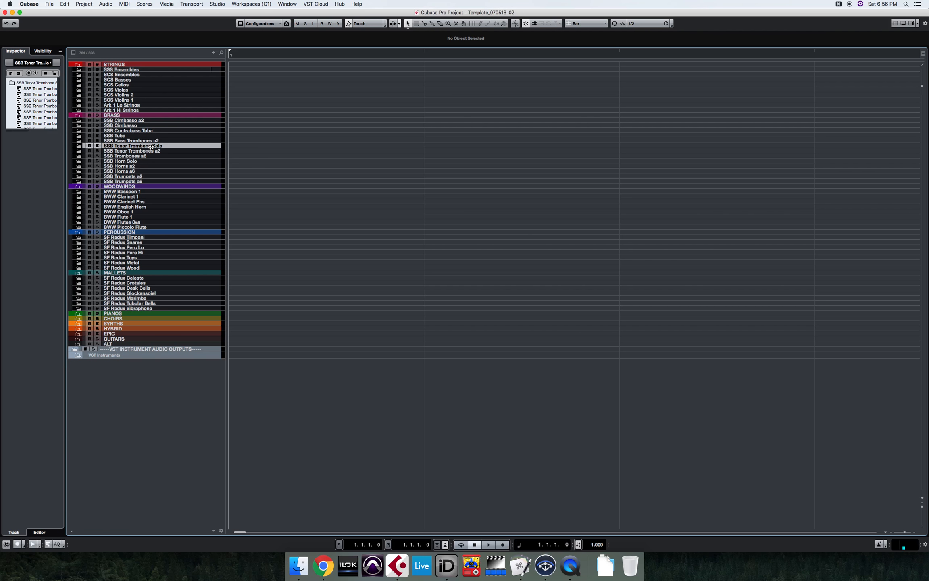
key(f)
key(f)
super+click(148, 146)
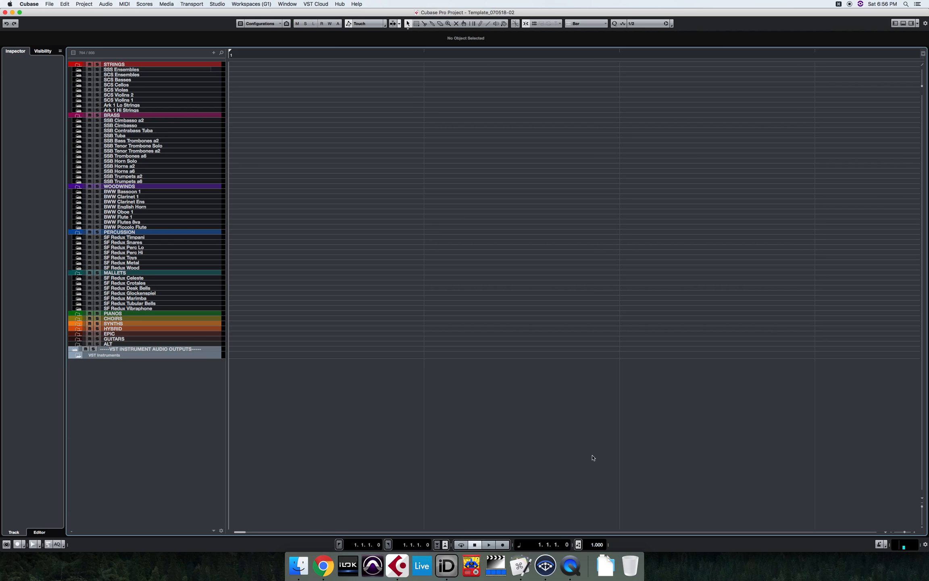
- Switch to Keyboard Maestro to view the z_CB+VEP_Blocks macro group, and return to Cubase
click(520, 573)
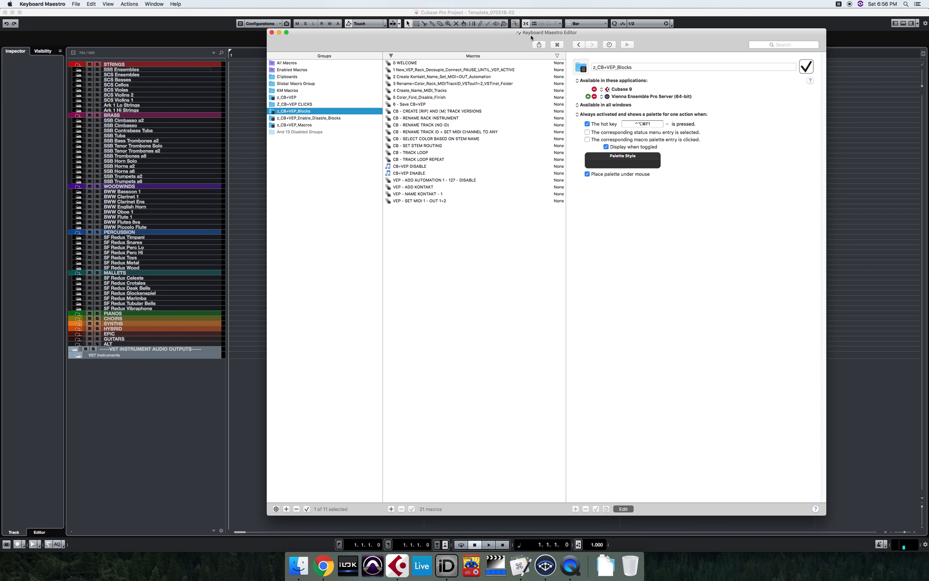
click(147, 429)
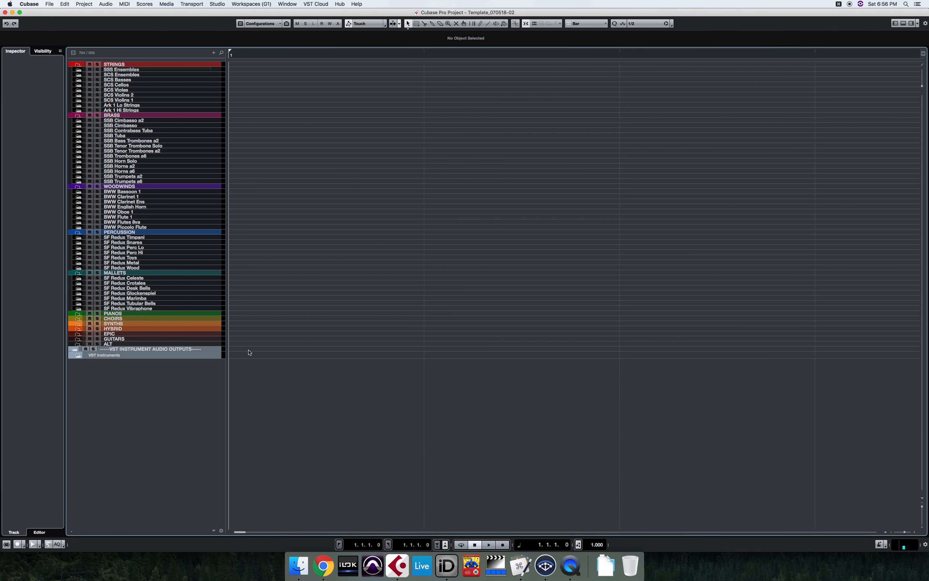
- Launch the SUPER TEMPLATE BUILDER macro and choose Woodwinds as the new instrument's stem
key(F1)
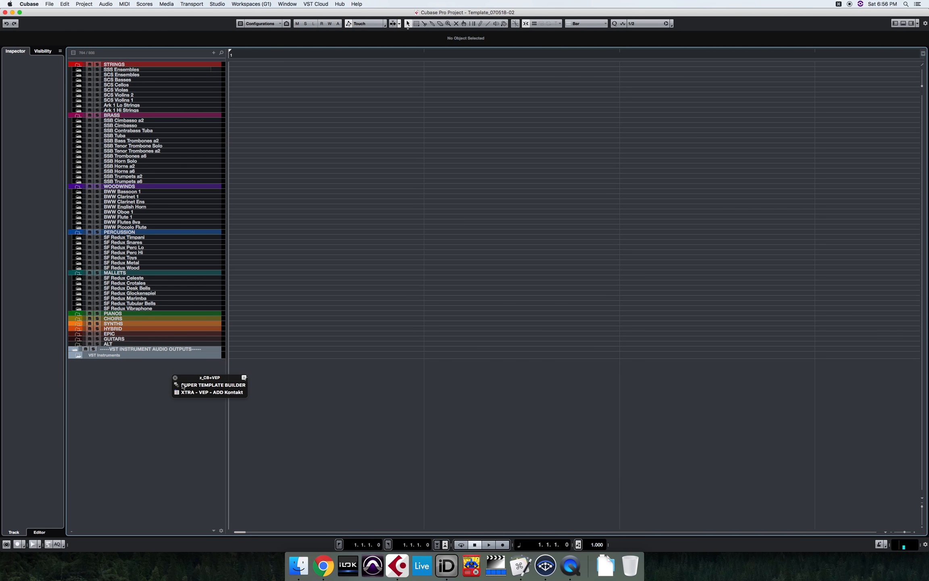
click(219, 386)
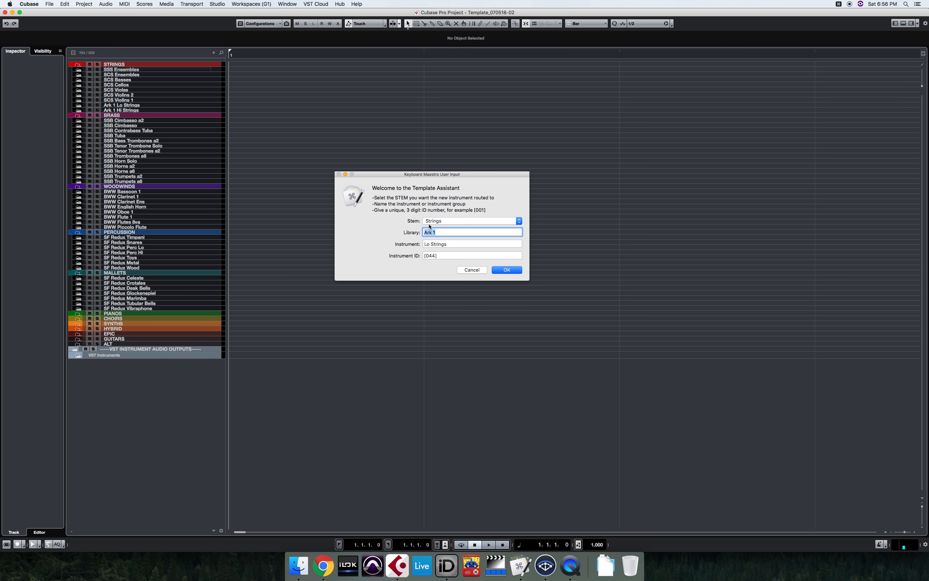
click(453, 225)
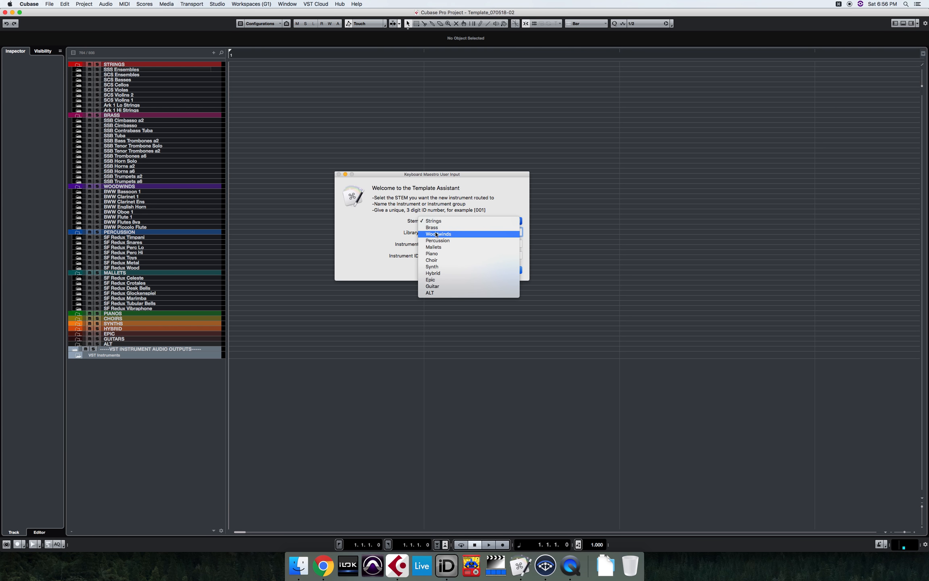
click(451, 234)
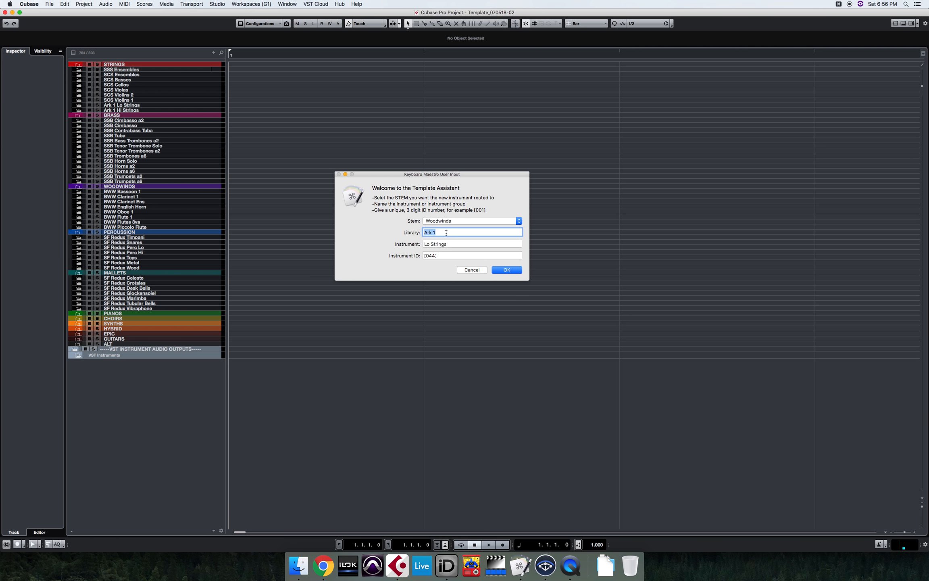
- Check the Holbein Bassoons a4 folder in Finder and name the new instrument Bassoons a4 in the Template Assistant
key(super+Tab)
key(super+Tab)
key(super+Tab)
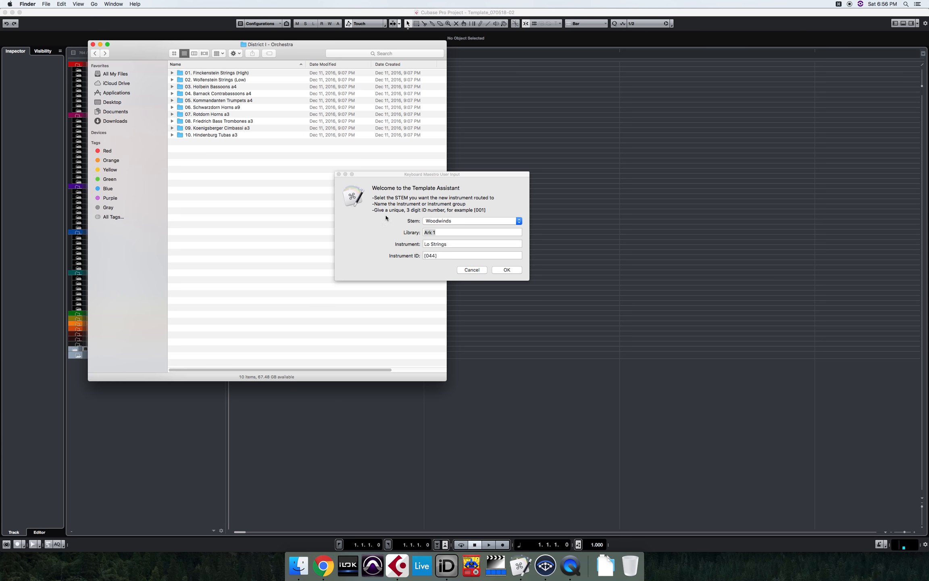
click(215, 86)
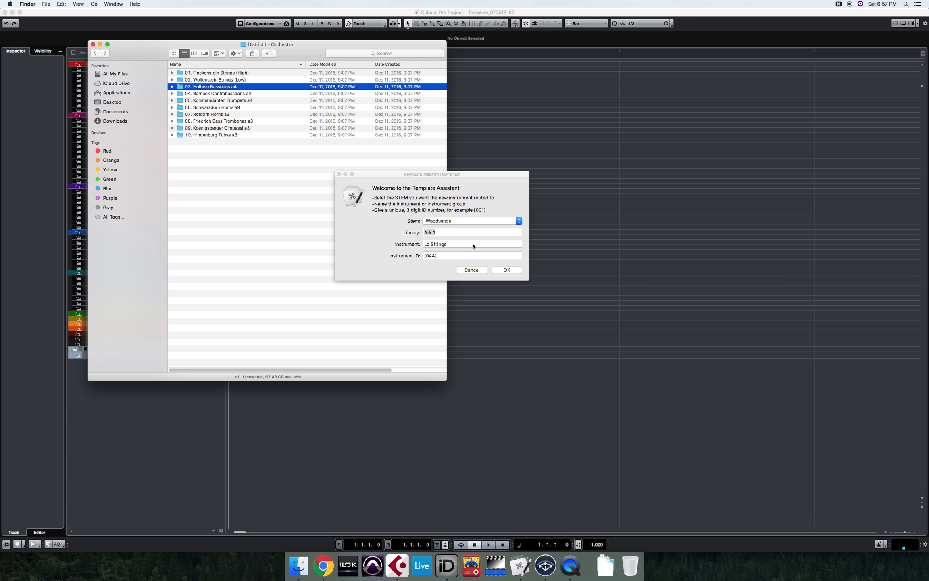
key(super+Tab)
click(451, 245)
triple_click(452, 246)
text(Bassoons a)
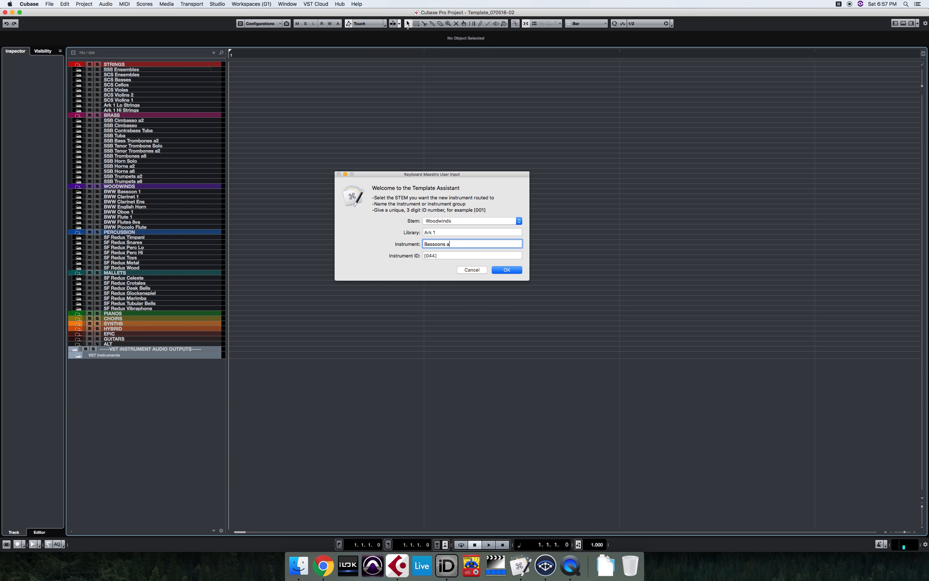
- Set the Instrument ID to [045] and confirm the Template Assistant entries
key(Tab)
key(BackSpace)
key(BackSpace)
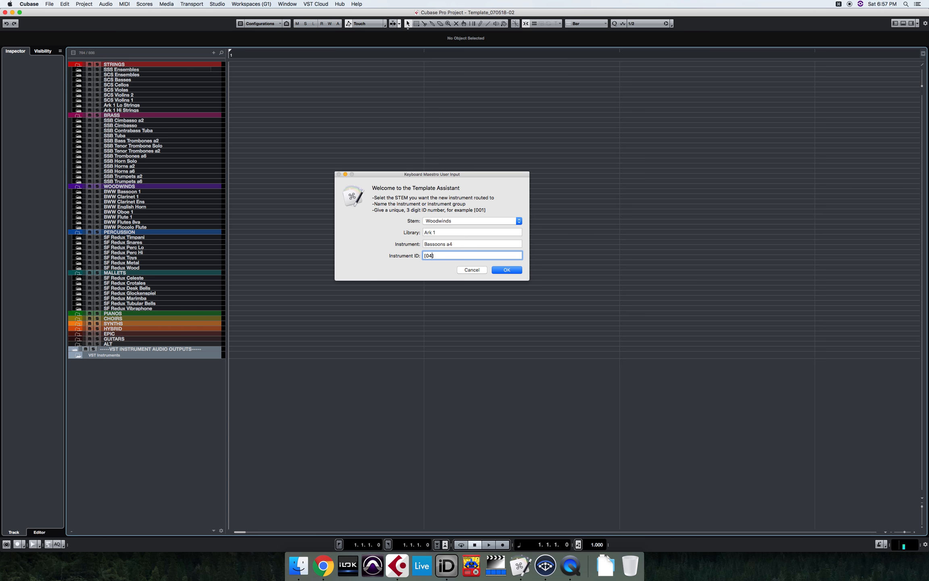
text(5])
drag(440, 257, 398, 253)
click(451, 254)
click(502, 270)
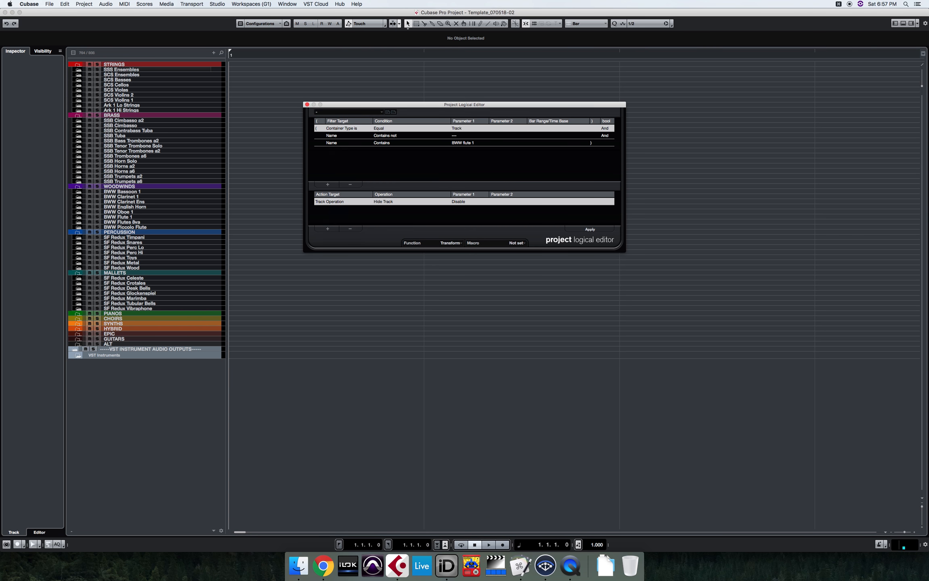
- Load the [__BK_Color_Selected_Track__] preset in the Project Logical Editor and set its fixed color value to Bassoons
click(364, 115)
key(Return)
click(462, 201)
text(WOODWINDS)
key(Down)
key(Down)
key(Up)
key(Return)
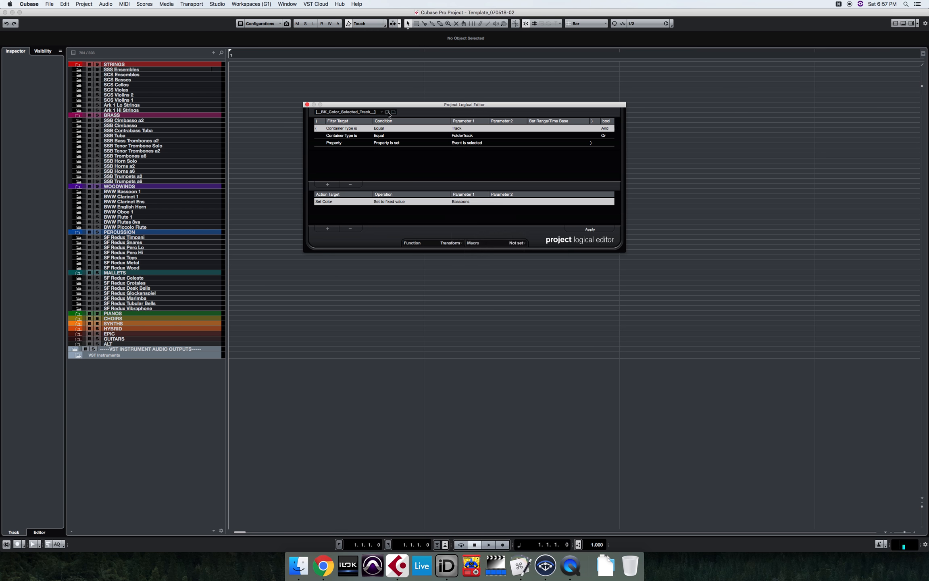
- Store the updated color preset under its existing name and close the Project Logical Editor
click(388, 112)
key(Return)
key(Return)
key(super+w)
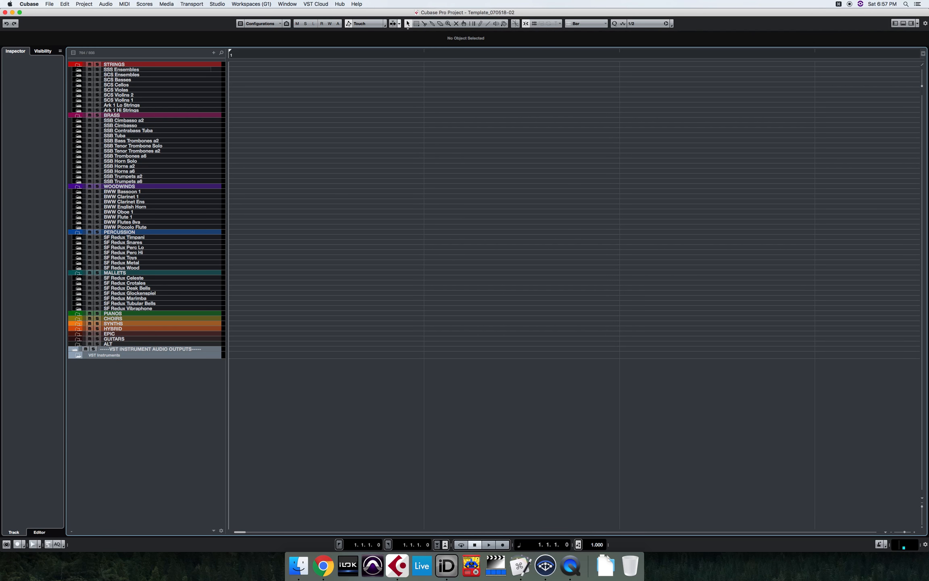
- Add a Vienna Ensemble Pro rack instrument and connect it to a new server instance on 127.0.0.1 (64-bit) localhost
key(alt+KP_1)
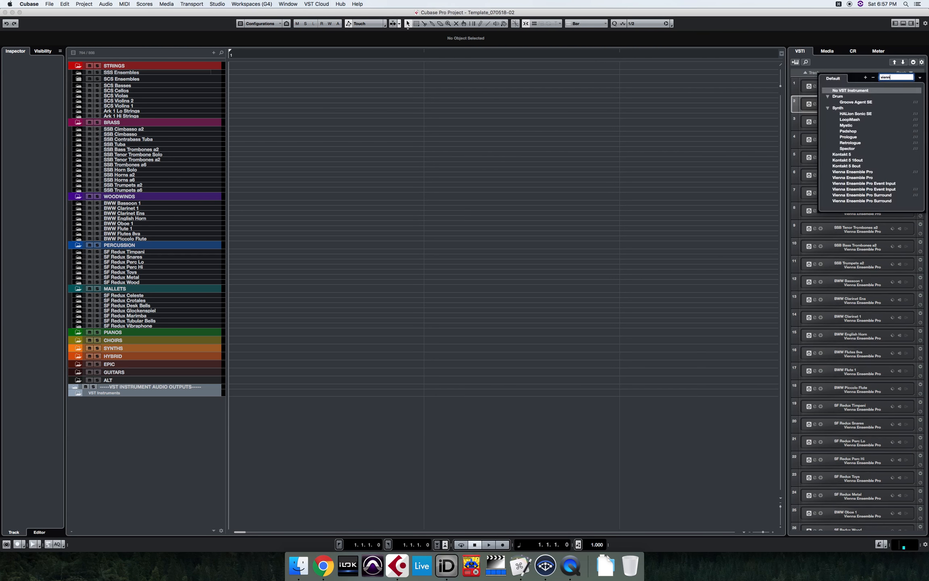
key(Return)
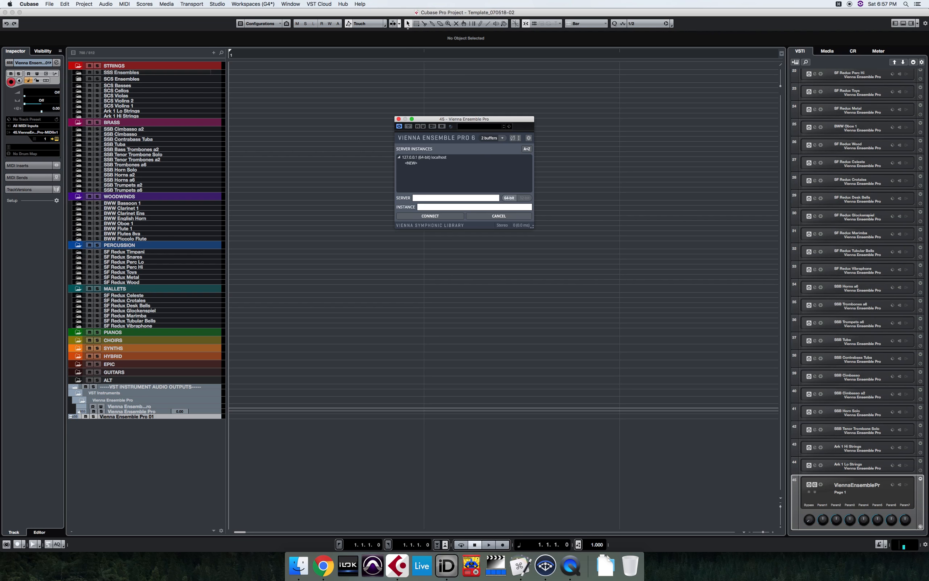
click(411, 163)
click(443, 215)
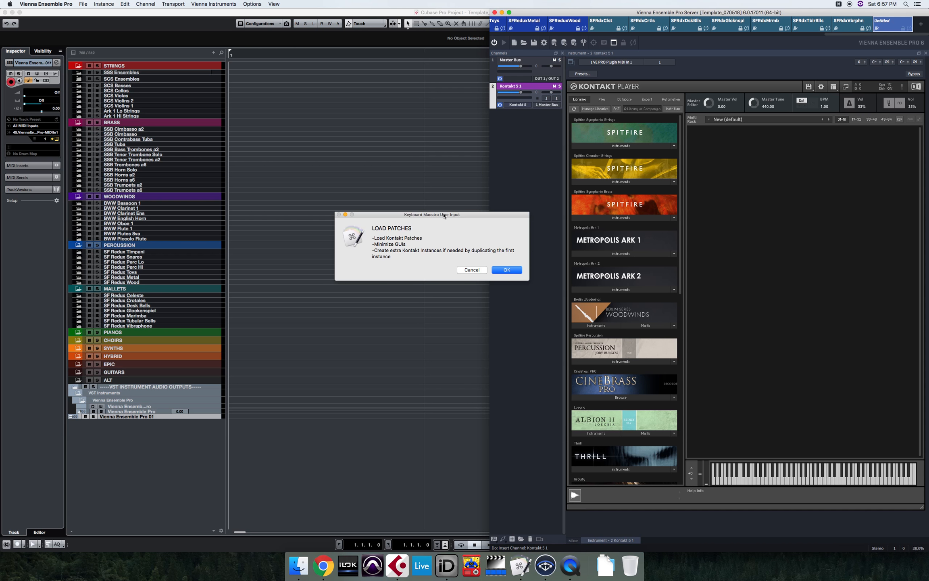
- Load all patches from the 03. Holbein Bassoons a4 folder in Finder into the Kontakt instance and minimize their interfaces
key(super+Tab)
key(Tab)
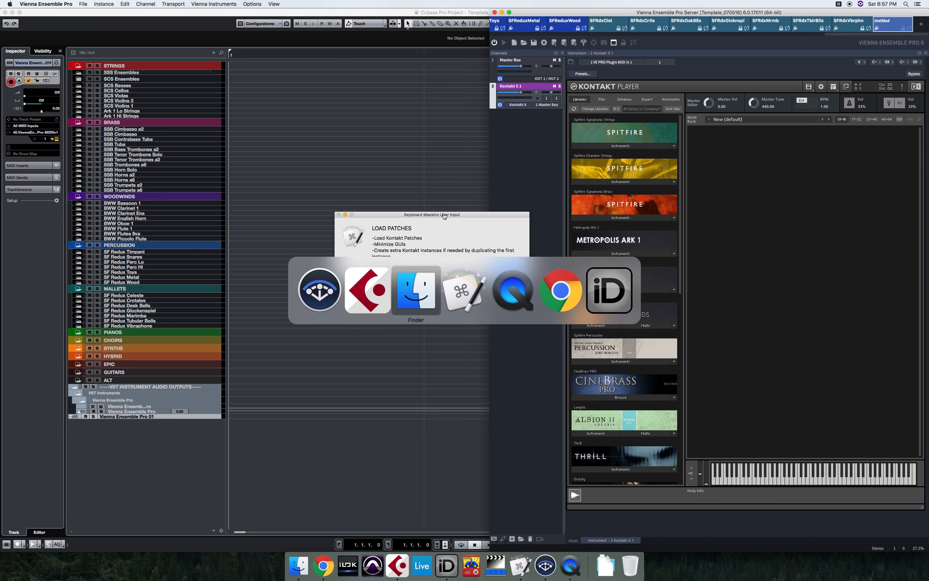
double_click(244, 86)
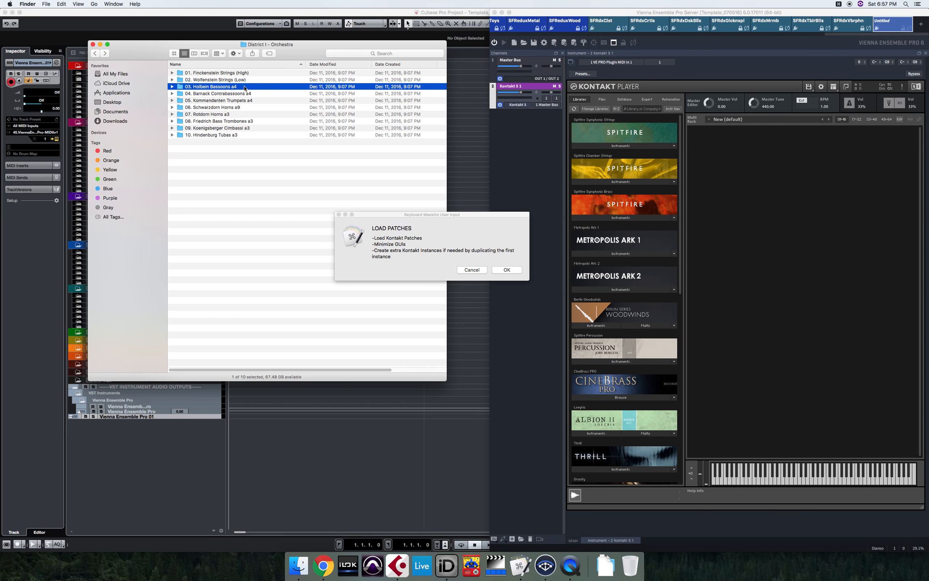
click(353, 107)
key(super+a)
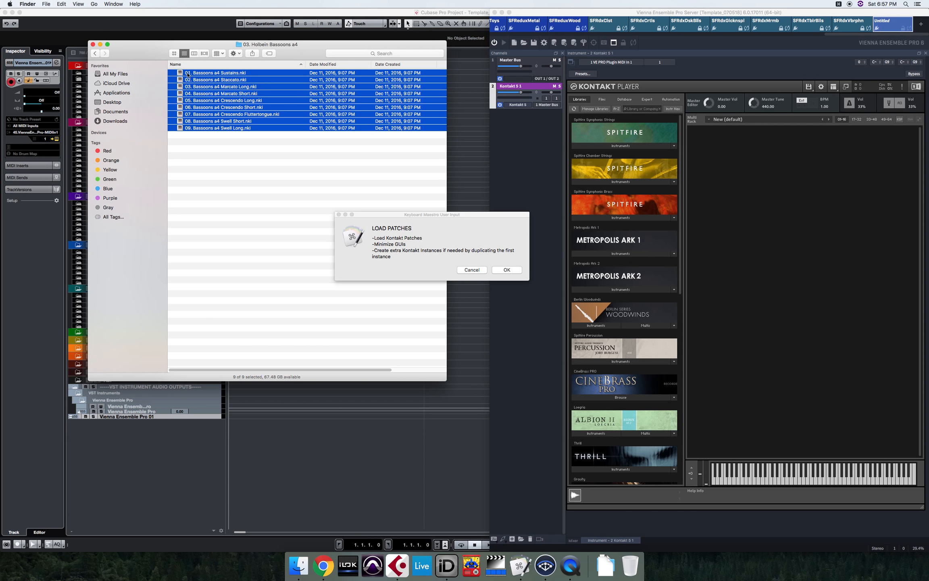
drag(353, 107, 717, 234)
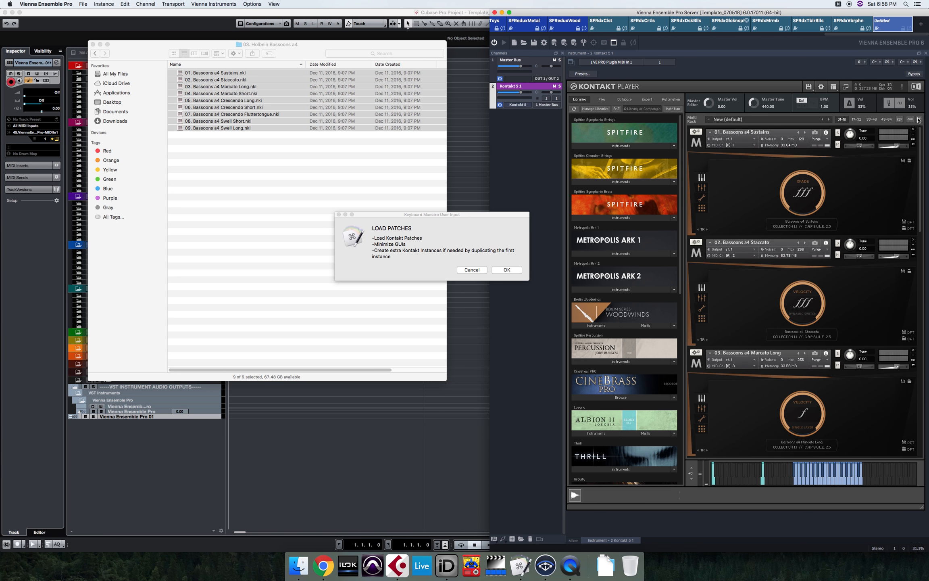
click(919, 120)
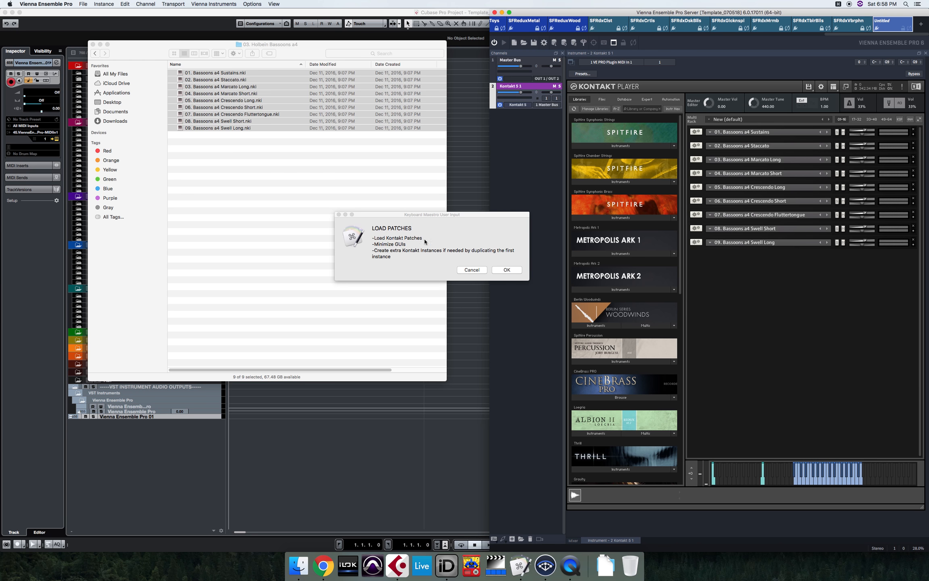
- Confirm the LOAD PATCHES prompt and set the Ark 1 Bassoons a4 channel's MIDI channel to All
click(469, 236)
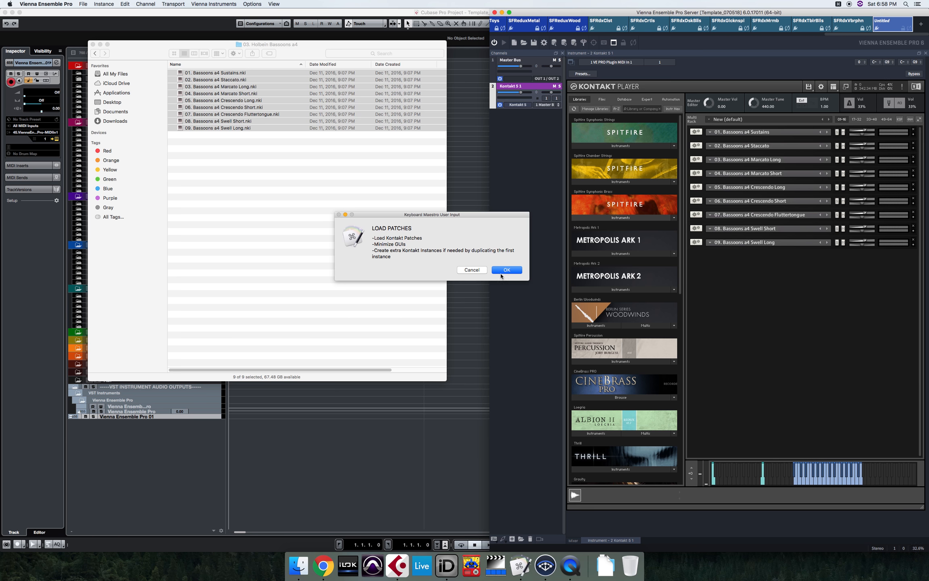
click(502, 273)
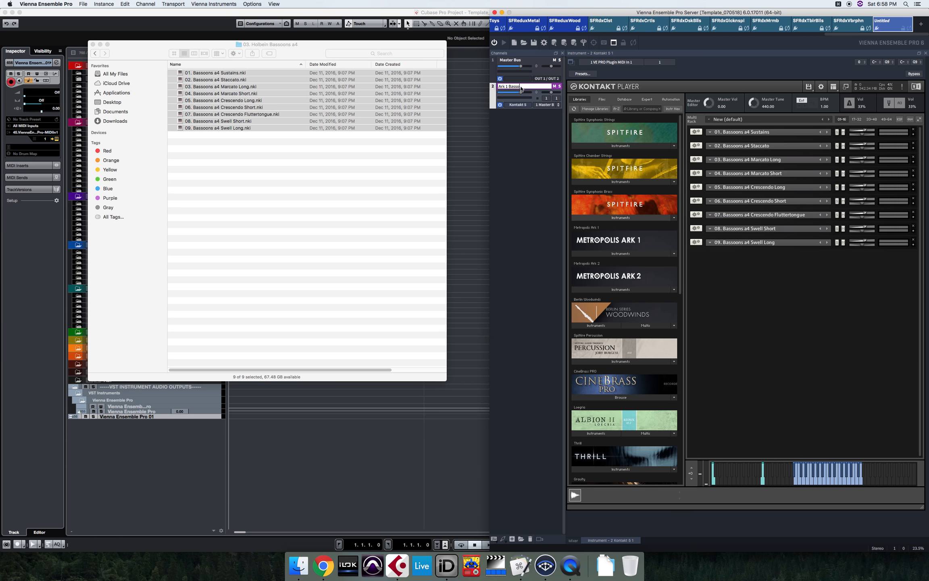
click(556, 98)
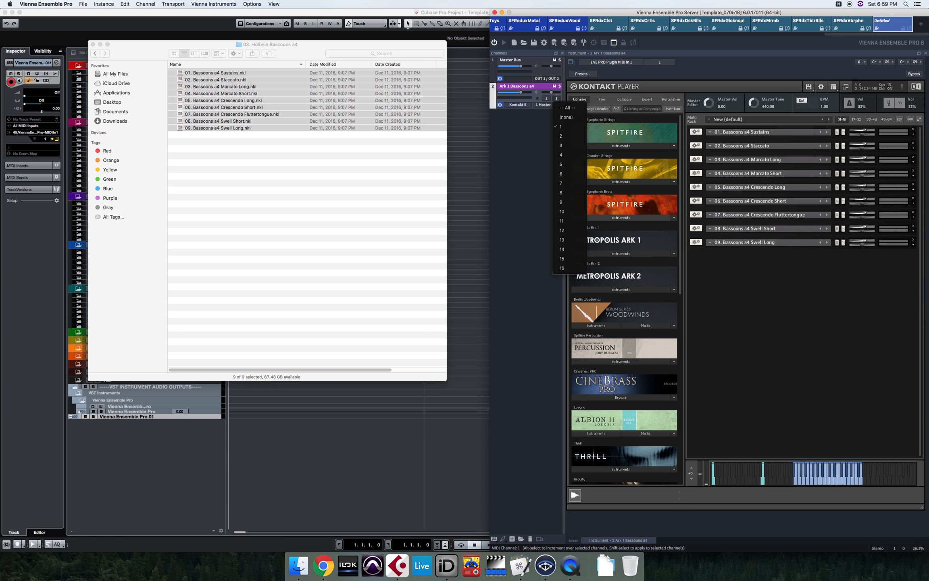
click(567, 108)
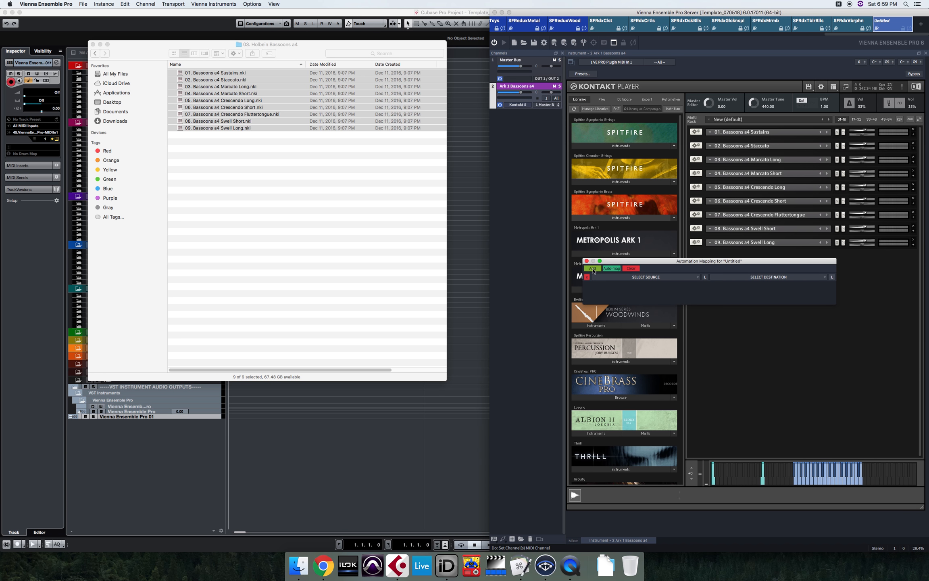
- Set the automation mapping's source to VE PRO Plugin MIDI In 1, Channel 1, Controller 127
click(647, 278)
key(Up)
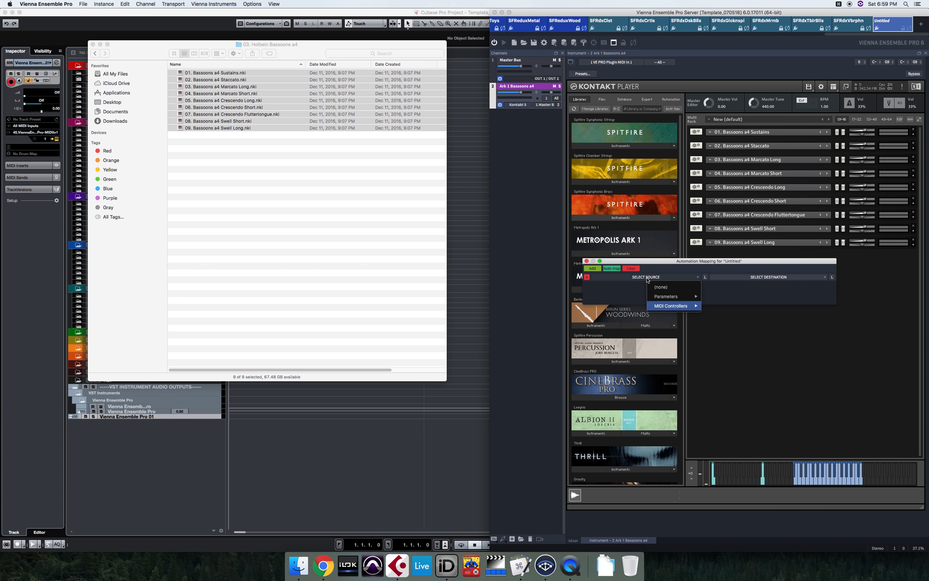
key(Right)
key(Right)
key(Right)
key(Down)
key(Down)
key(Down)
key(Down)
key(Down)
key(Down)
key(Down)
key(Right)
key(Down)
key(Down)
key(Down)
key(Down)
key(Down)
key(Down)
key(Down)
key(Down)
key(Down)
key(Down)
key(Down)
key(Down)
key(Down)
key(Down)
key(Down)
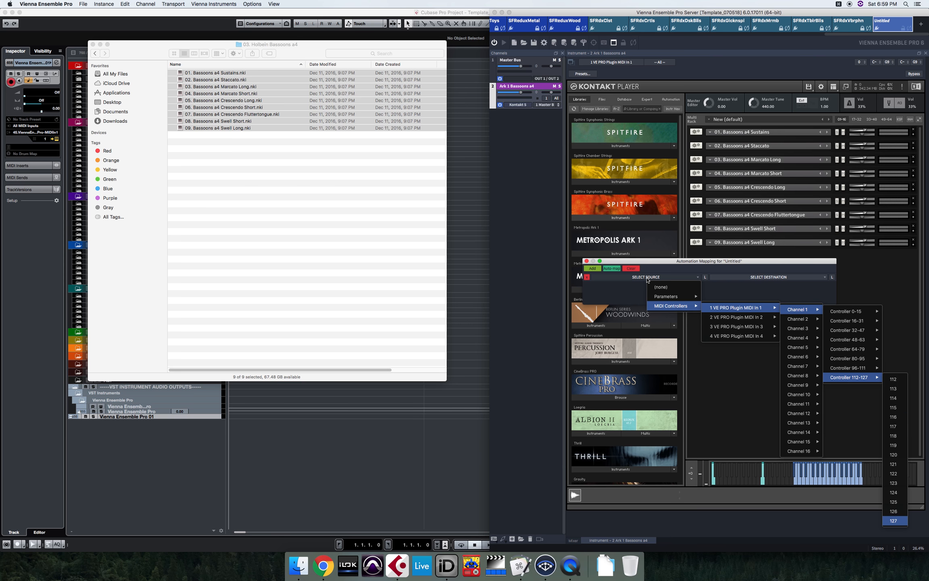
key(Return)
- Set the automation mapping's destination to the Disable parameter of channel 2 Kontakt 5 1
click(767, 278)
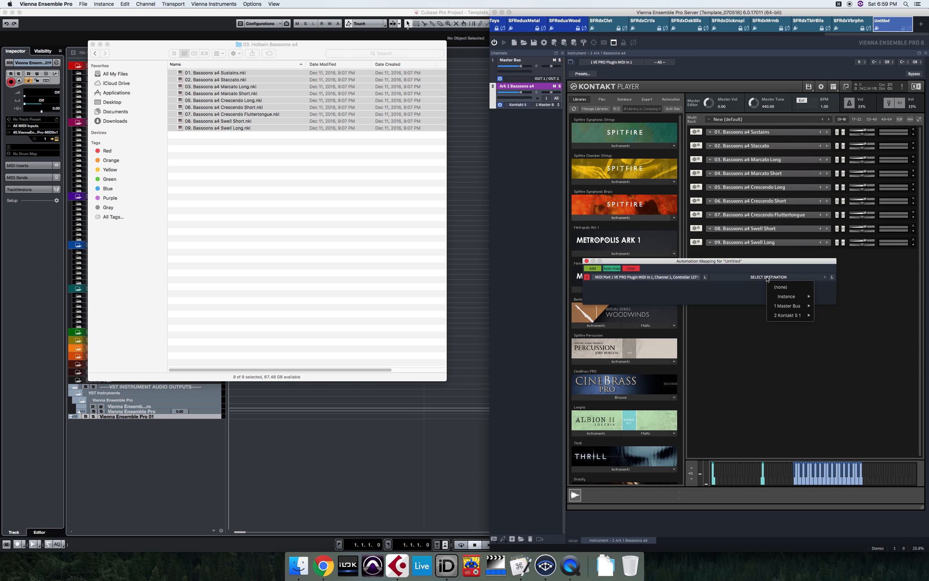
key(Up)
key(Right)
key(Return)
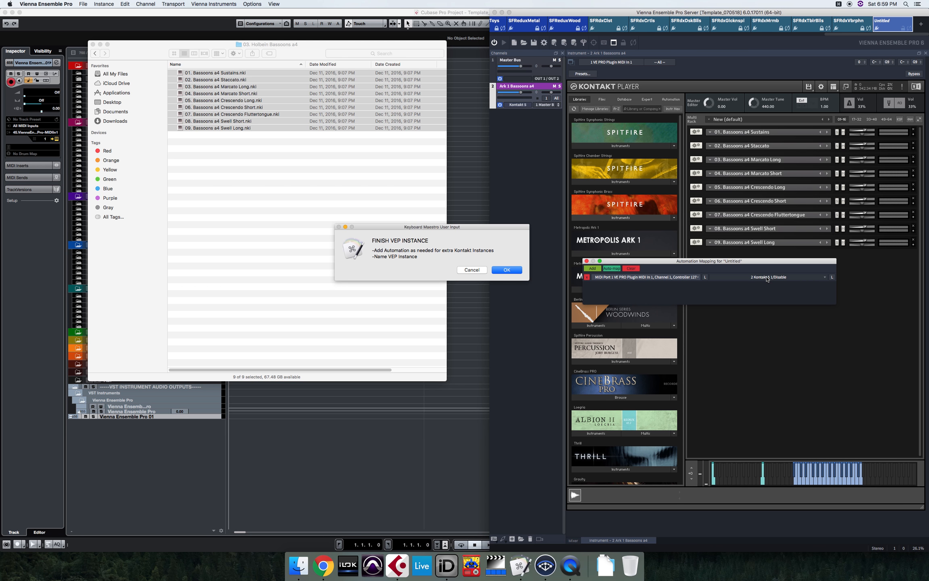
- Rename the Untitled Vienna Ensemble Pro instance as Ark1Bassoonsa4
click(884, 21)
double_click(884, 21)
text(Ark1Bassoonsa4)
key(Return)
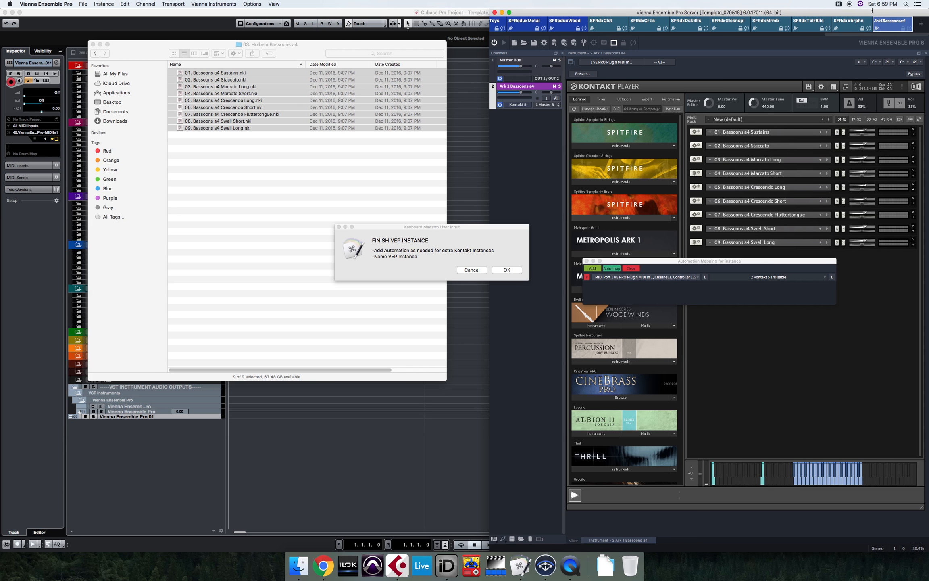
- Move the Ark 1 Bassoons instance between the BWW piccolo flute and SFRdxTmpn instances
drag(732, 27, 516, 26)
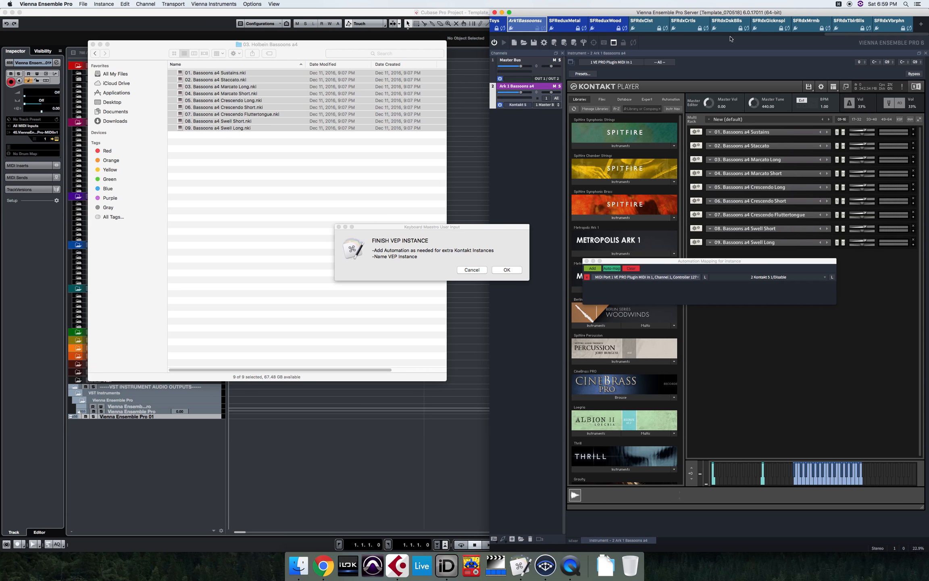
drag(871, 35, 779, 38)
scroll(846, 26, left, 3)
drag(920, 22, 718, 22)
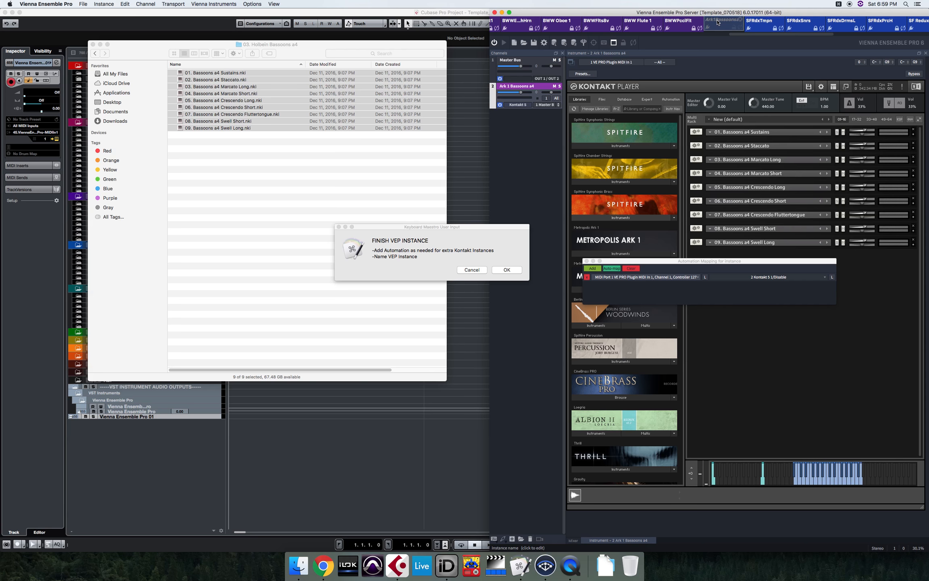
- Color the Ark 1 Bassoons instance purple and confirm the FINISH VEP INSTANCE prompt
right_click(720, 25)
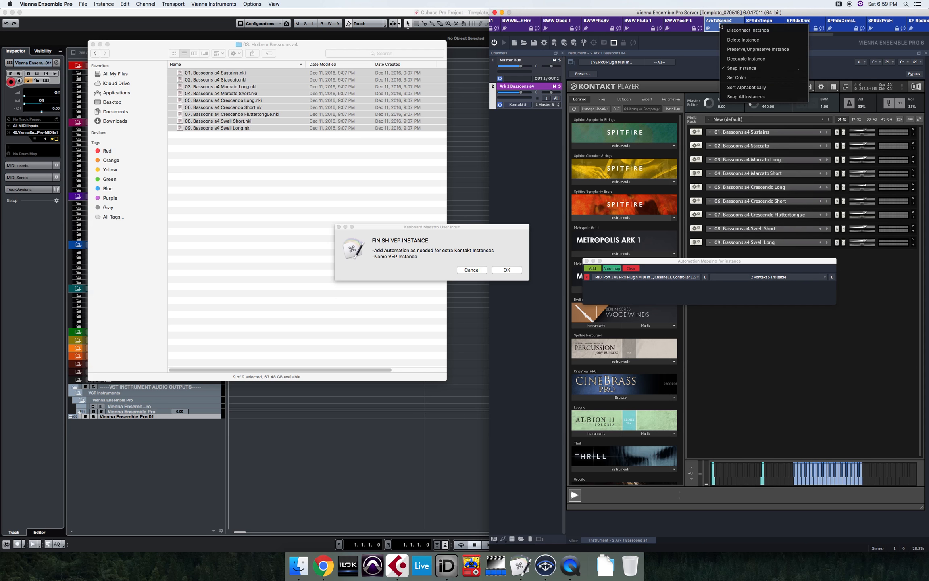
click(735, 78)
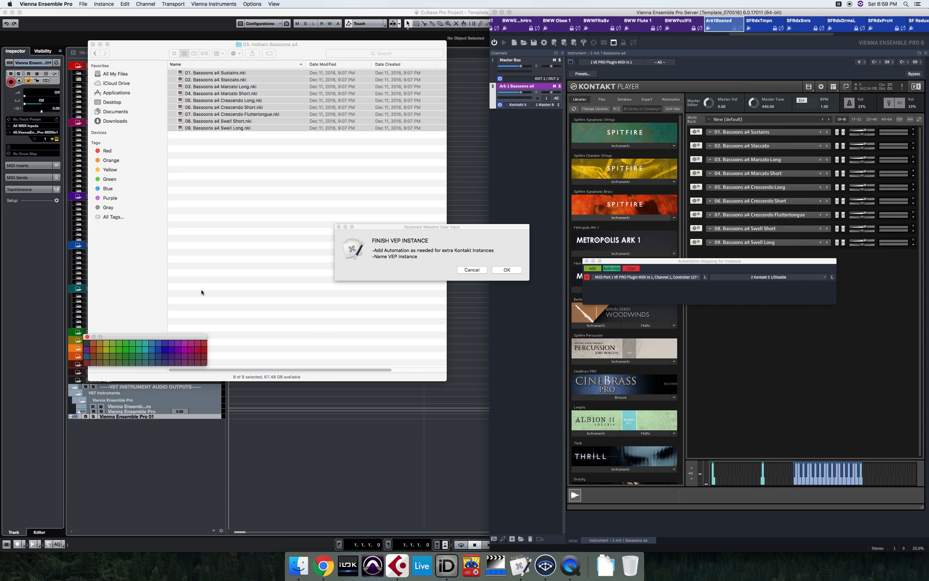
click(172, 356)
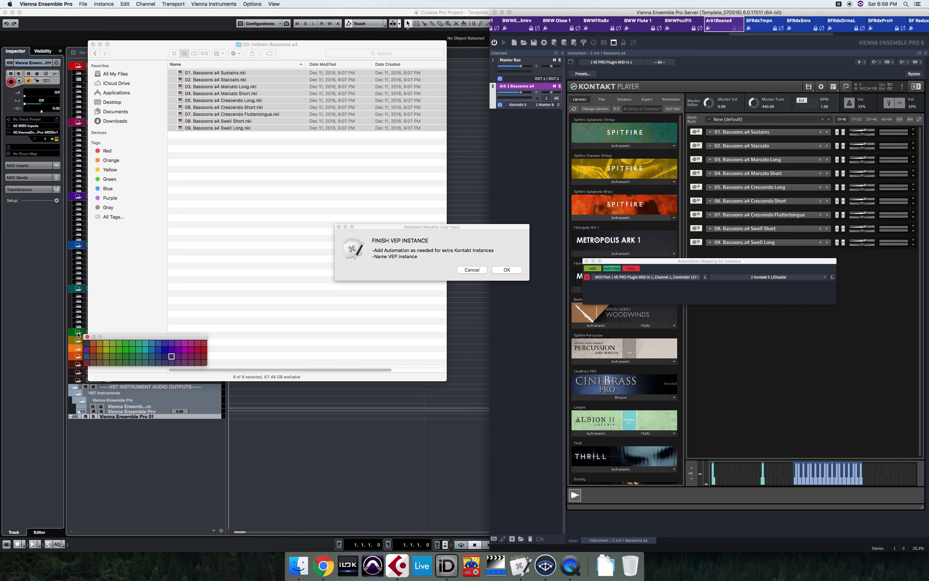
click(88, 337)
click(486, 246)
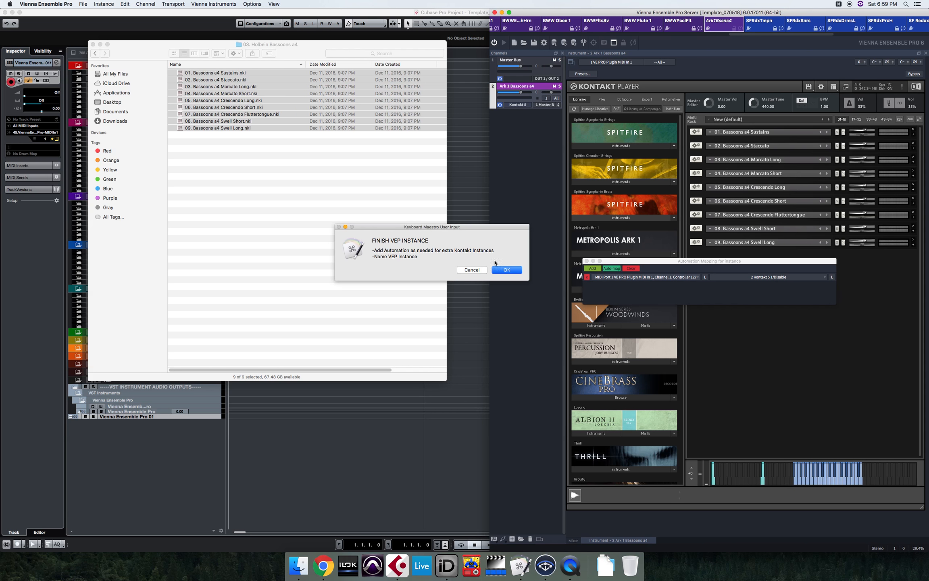
click(502, 272)
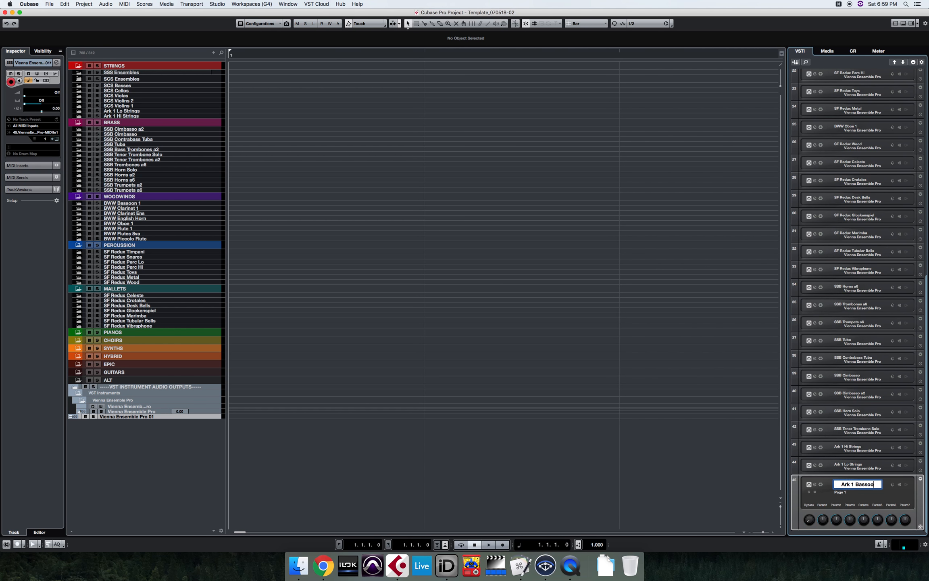
- Rename the Vienna Ensemble Pro 01 MIDI track as Ark 1 Bassoons a4 --- [045] and set its MIDI channel to Any
double_click(127, 416)
text(Ark 1 Bassoons a4 --- [045])
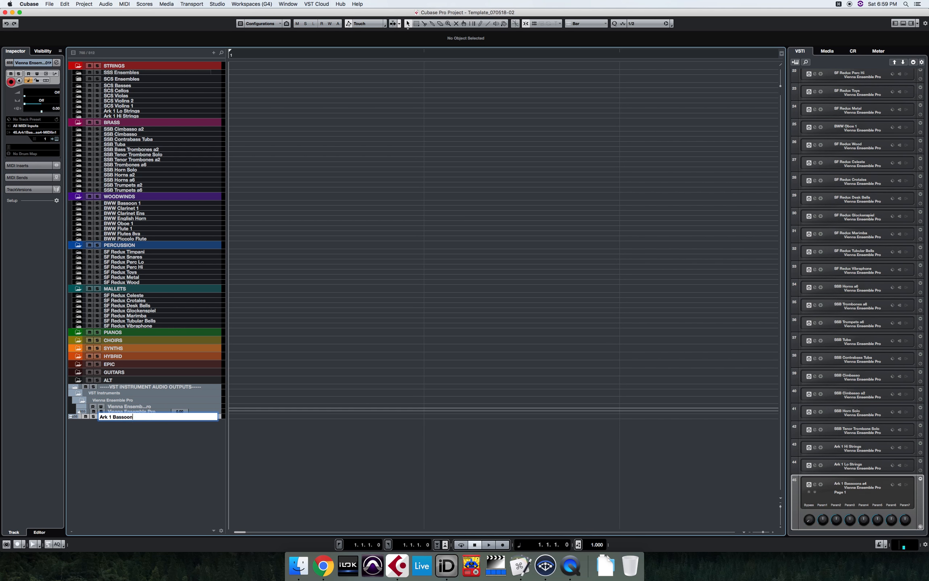
key(Return)
click(45, 139)
key(Up)
key(Return)
- Add a send to WOODWINDS VERB at -20 dB on the Vienna Ensemble Pro audio output channel
key(Up)
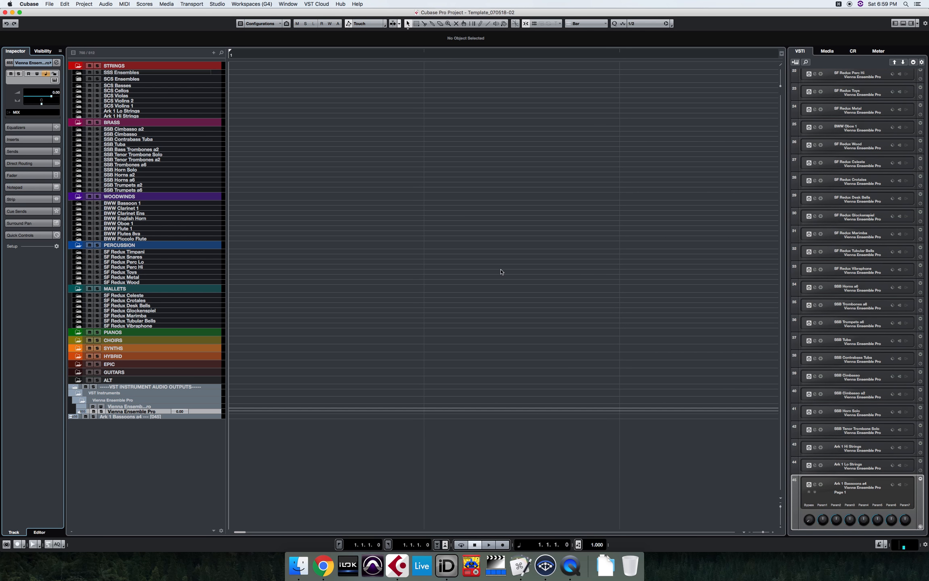
key(e)
click(603, 141)
text(wood)
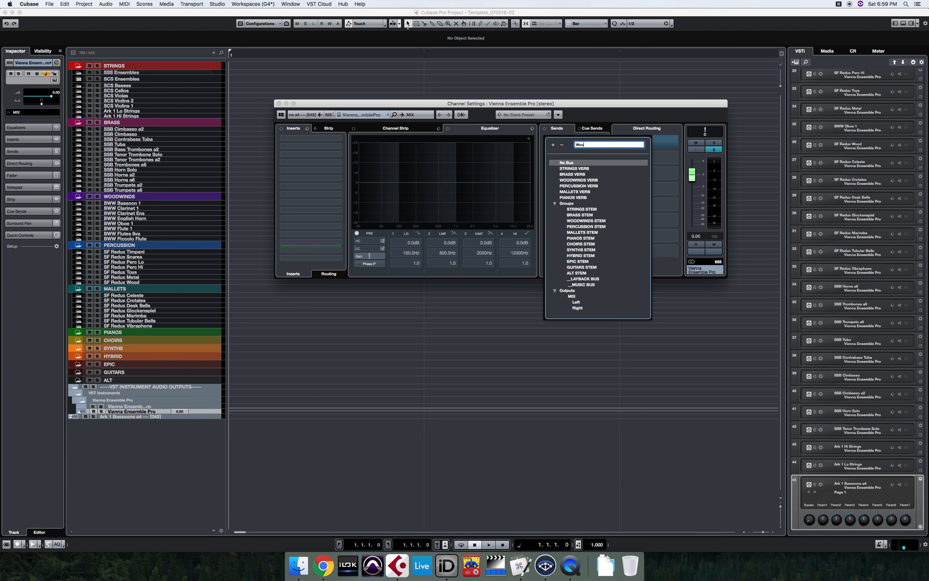
key(Return)
key(alt+Return)
key(Return)
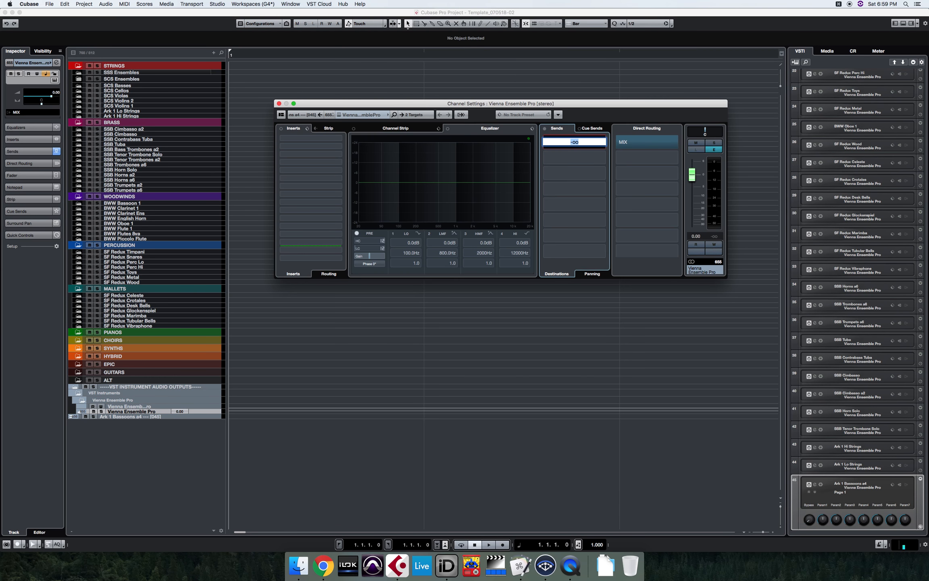
text(-20)
key(Return)
- Set the output channel's direct routing to WOODWINDS STEM and close its channel settings
key(Right)
key(Return)
text(Woodwinds)
key(Return)
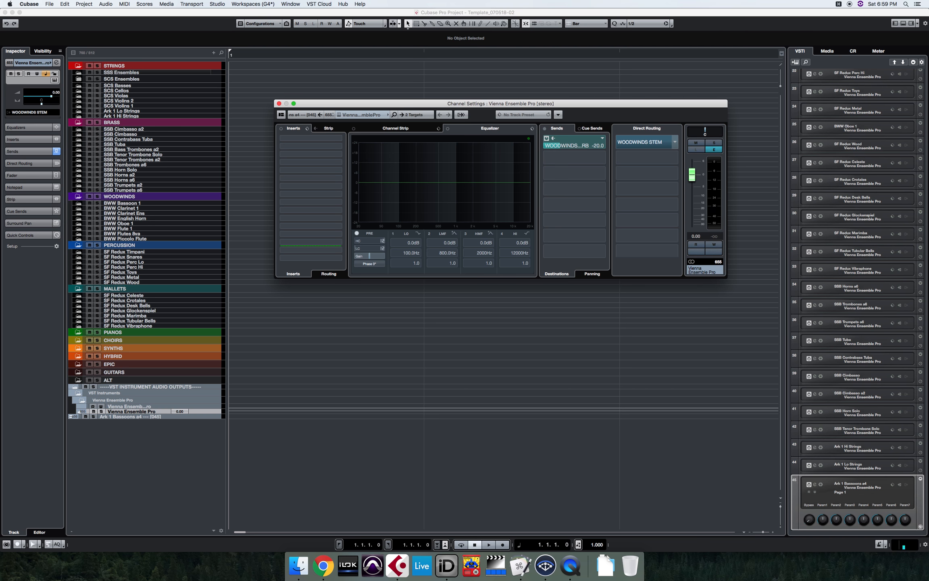
key(super+w)
- Color the two Vienna Ensemble Pro output tracks and their folder purple, rename all three Ark 1 Bassoons a4, and collapse the folder
key(alt+3)
double_click(131, 412)
text(Ark 1 Bassoons a4)
key(Return)
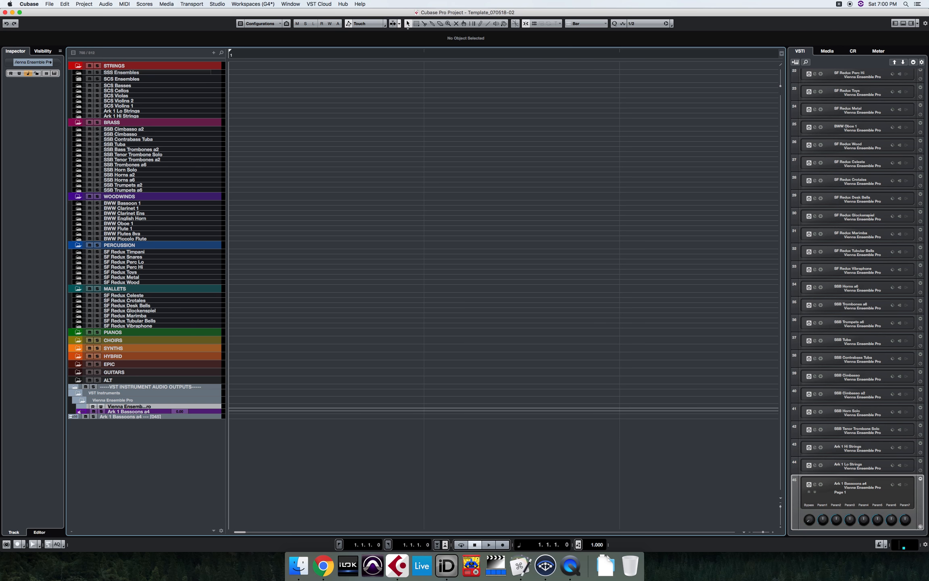
key(Up)
double_click(33, 62)
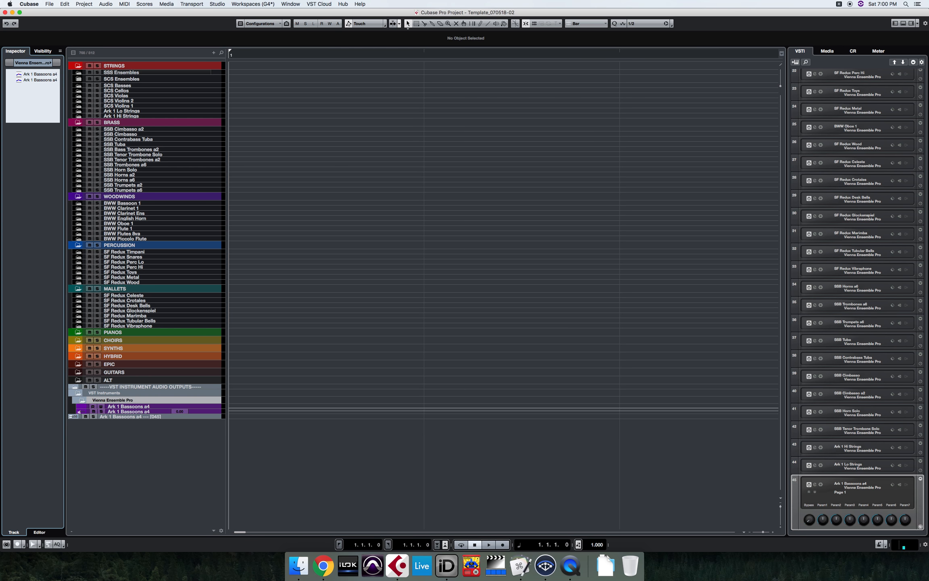
text(Ark 1 Bassoons a4)
key(Return)
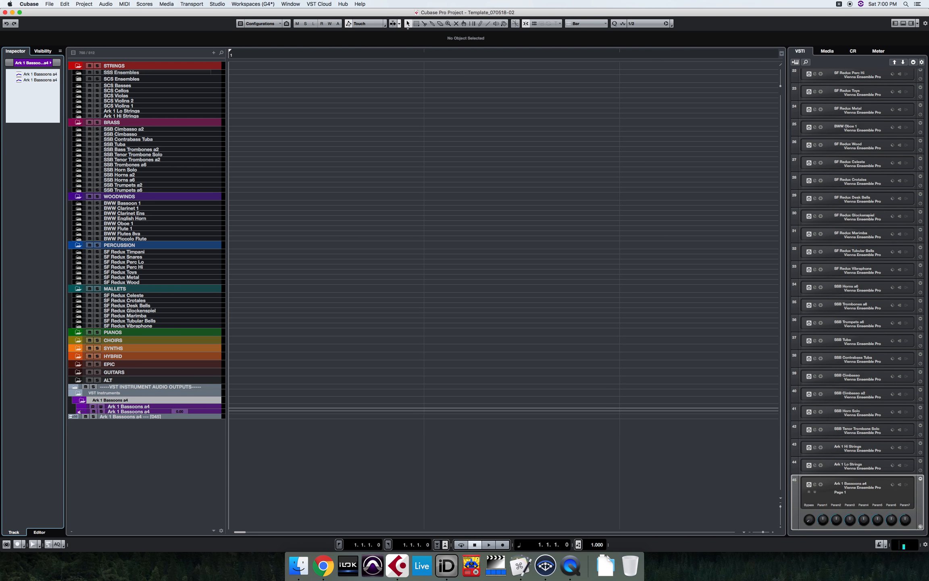
key(Return)
- Add a MIDI track below the Ark 1 Bassoons a4 track, set it to MIDI channel 1, and name its articulation Sustains
key(Down)
key(alt+KP_1)
key(t)
key(Return)
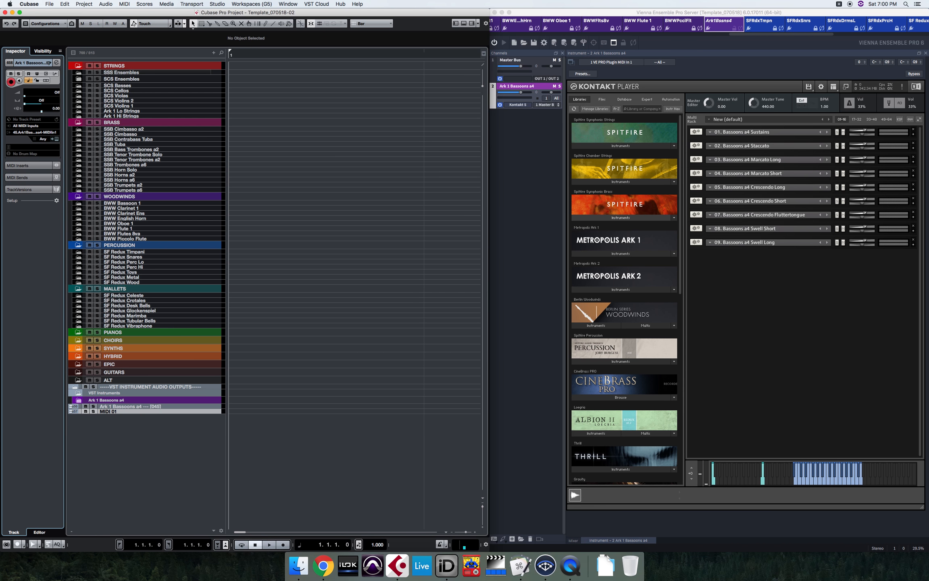
click(43, 140)
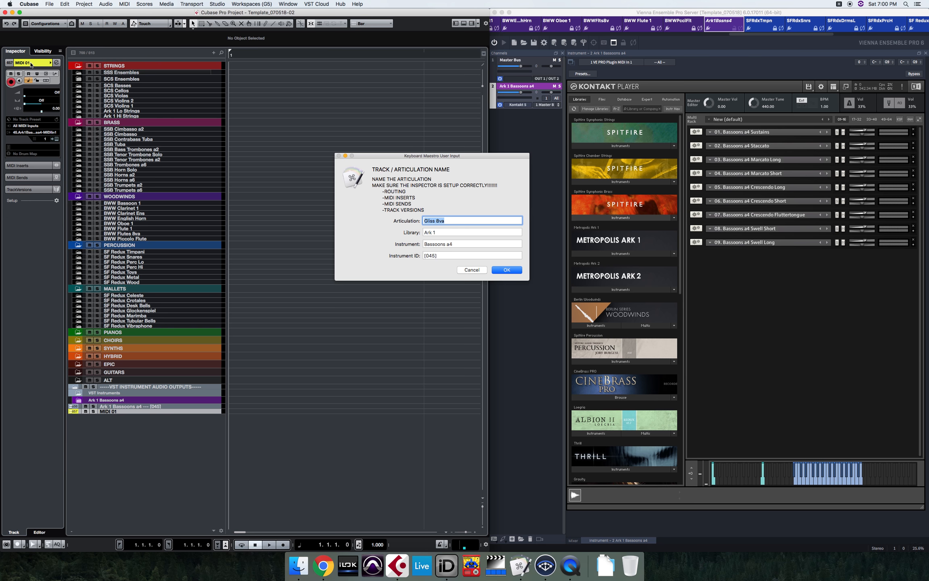
text(Sustains)
key(Return)
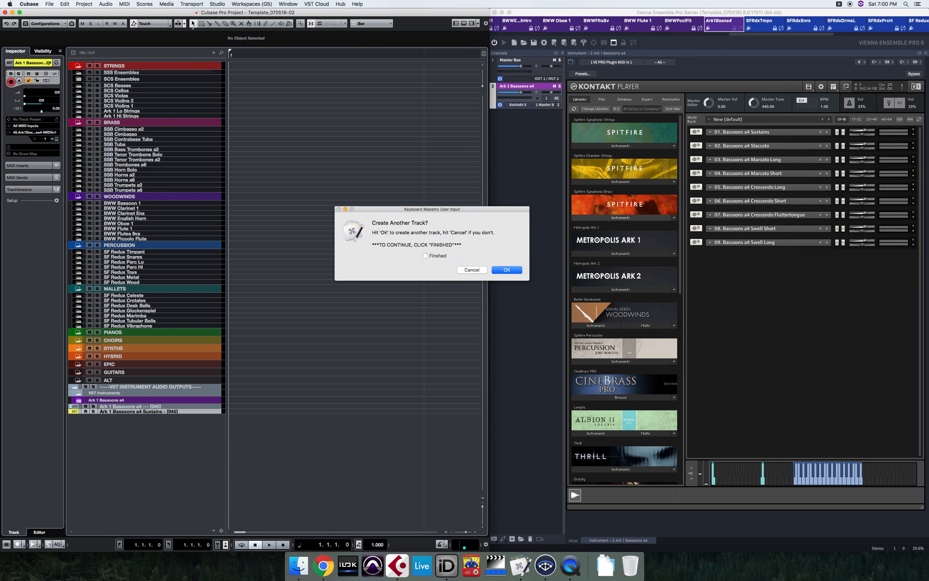
- Create two more Ark 1 Bassoons a4 MIDI tracks with the articulations Staccato and Marcato
key(Return)
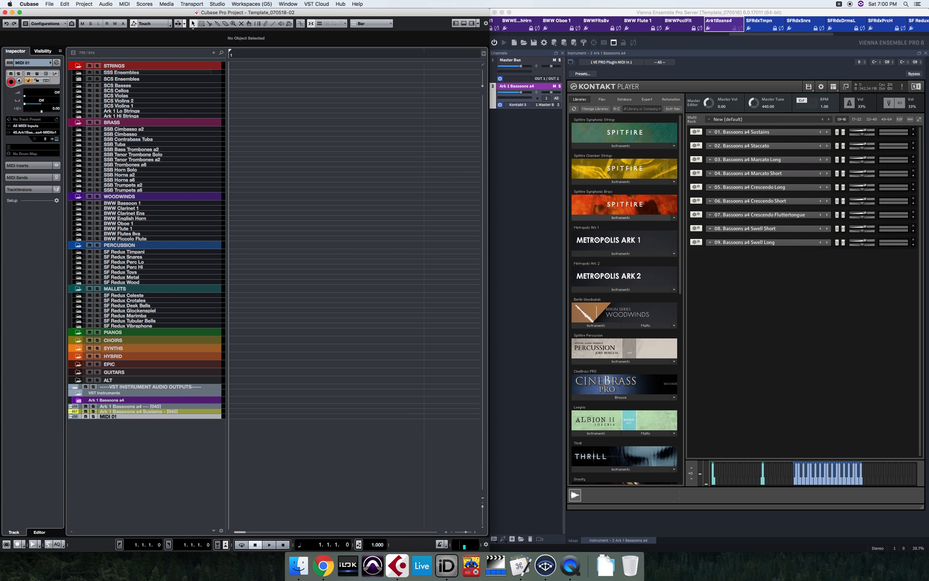
text(Staccato)
key(Return)
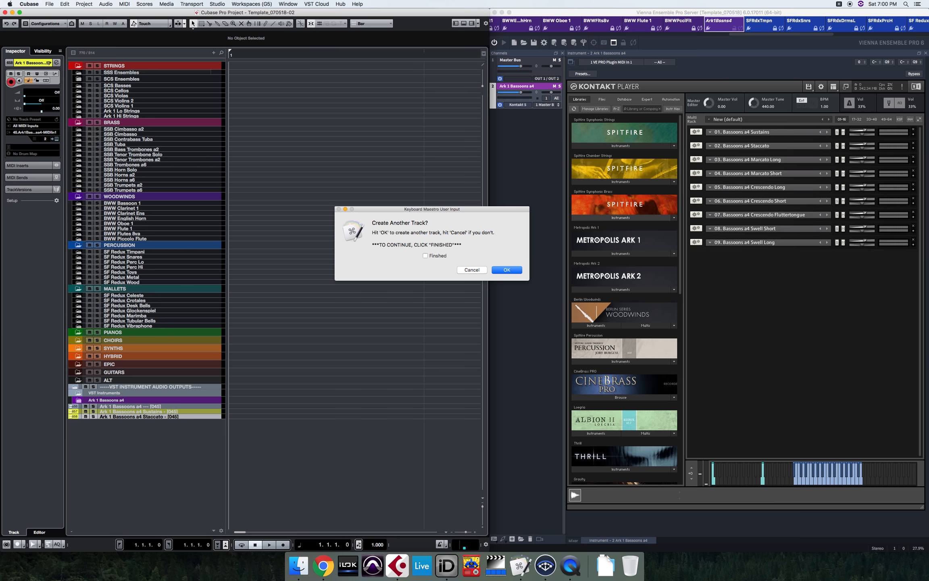
key(Return)
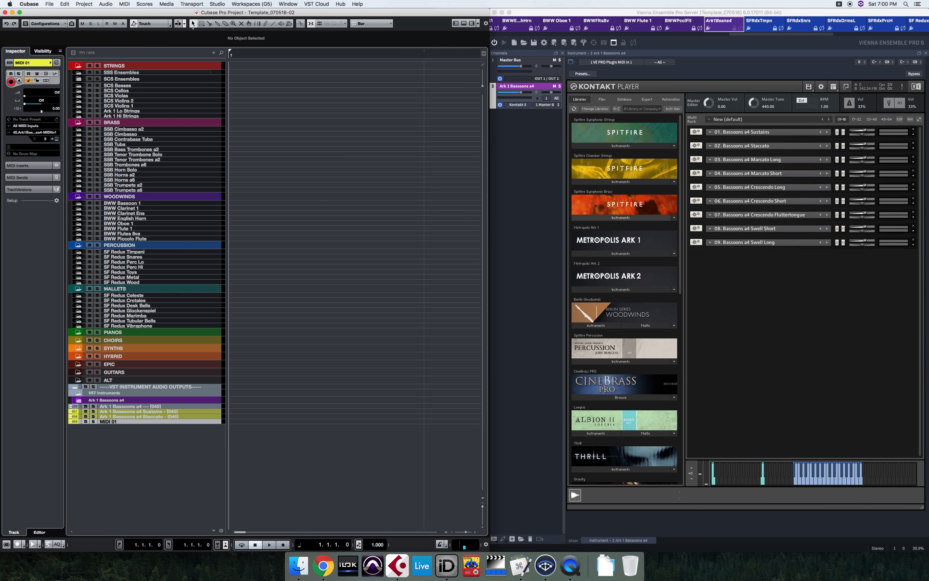
text(Marcato)
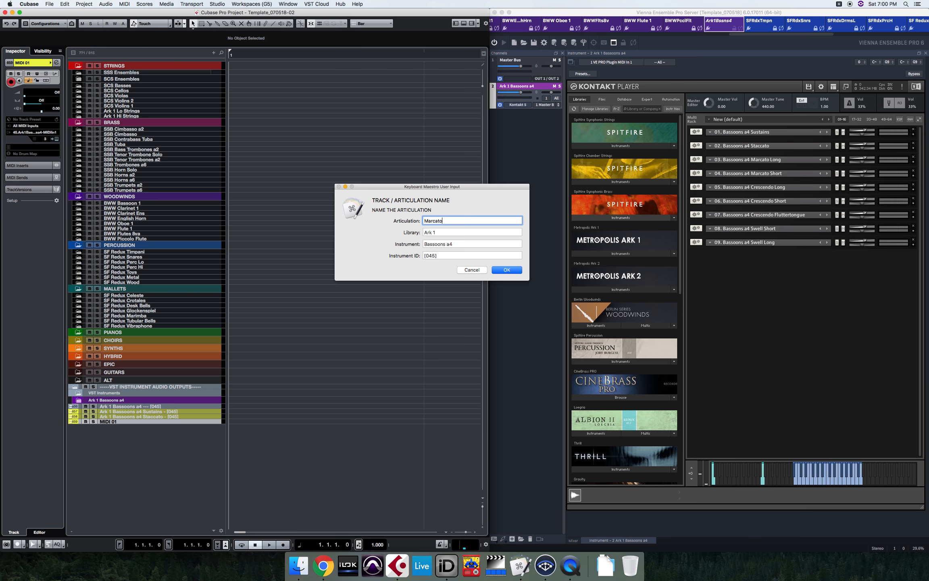
key(Return)
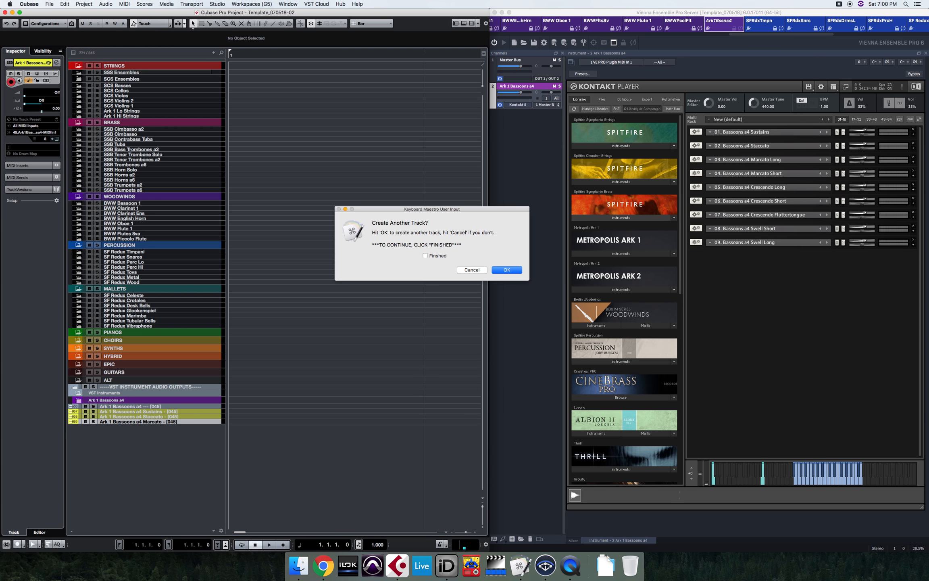
- Create two more Ark 1 Bassoons a4 MIDI tracks with the articulations Marcato Short and Cresendo Long
key(Return)
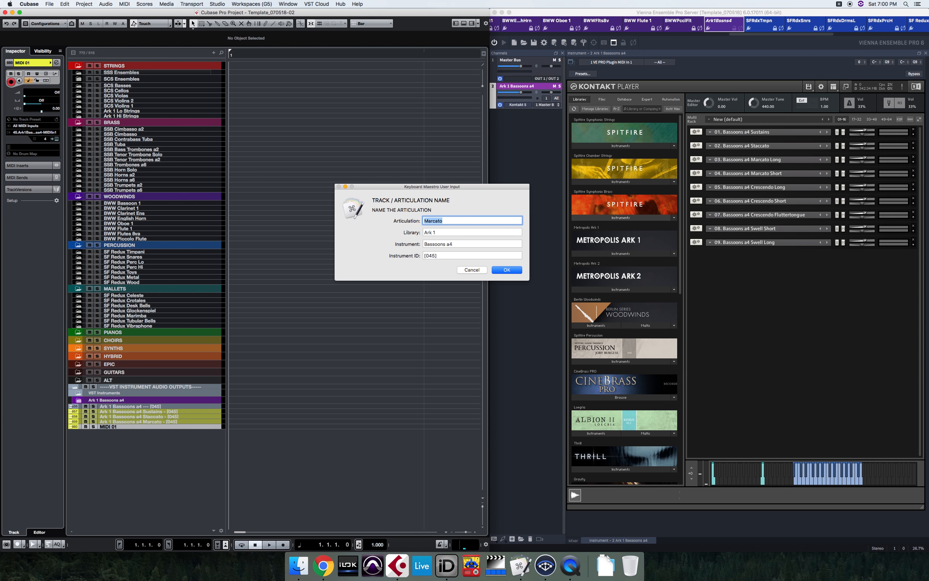
text(Marcato Short)
key(Return)
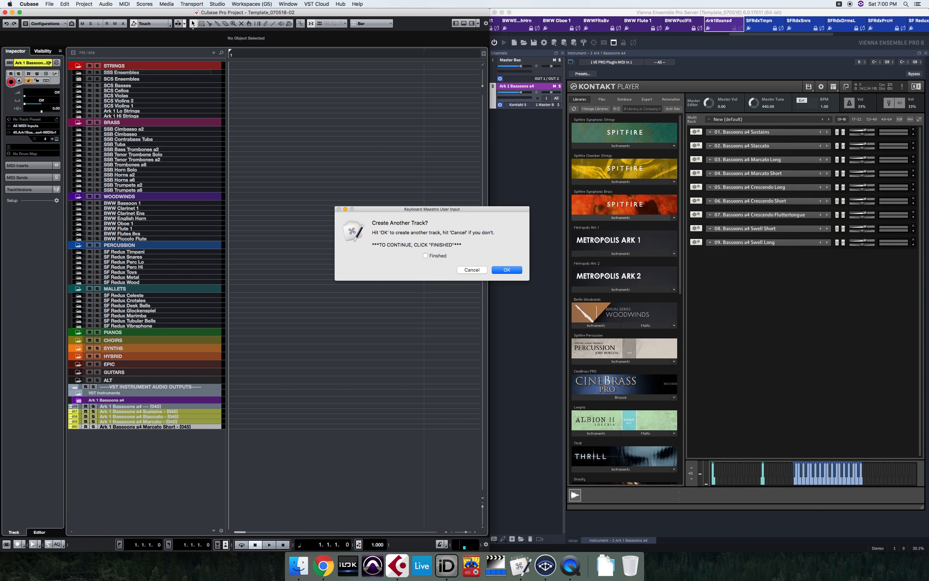
key(Return)
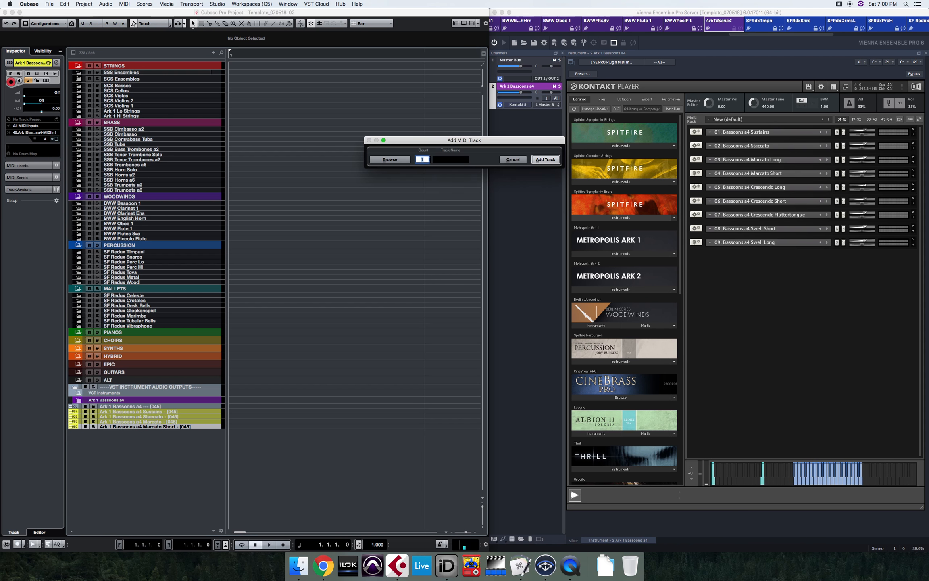
text(Crescendo Long)
key(Return)
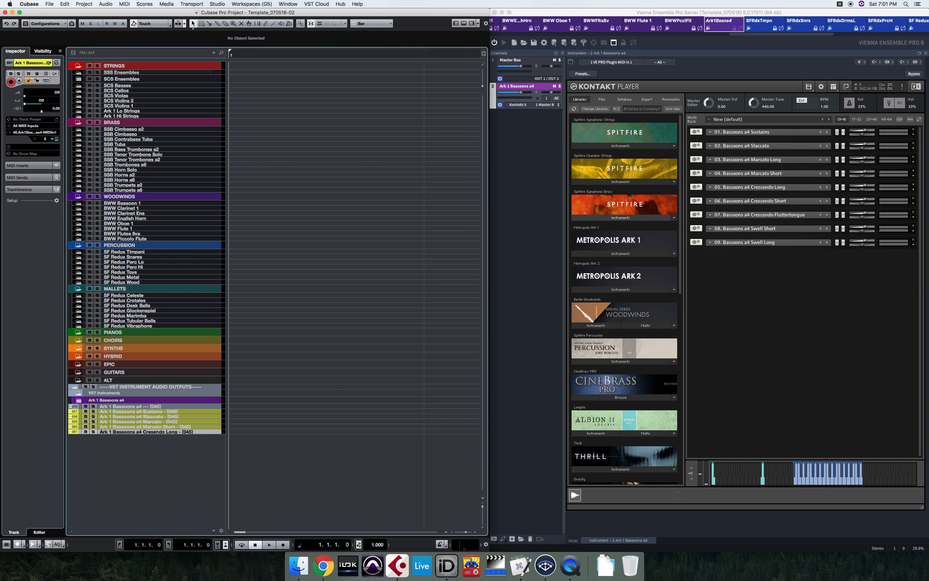
- Create another Ark 1 Bassoons a4 MIDI track with the articulation Cresendo Short
key(Return)
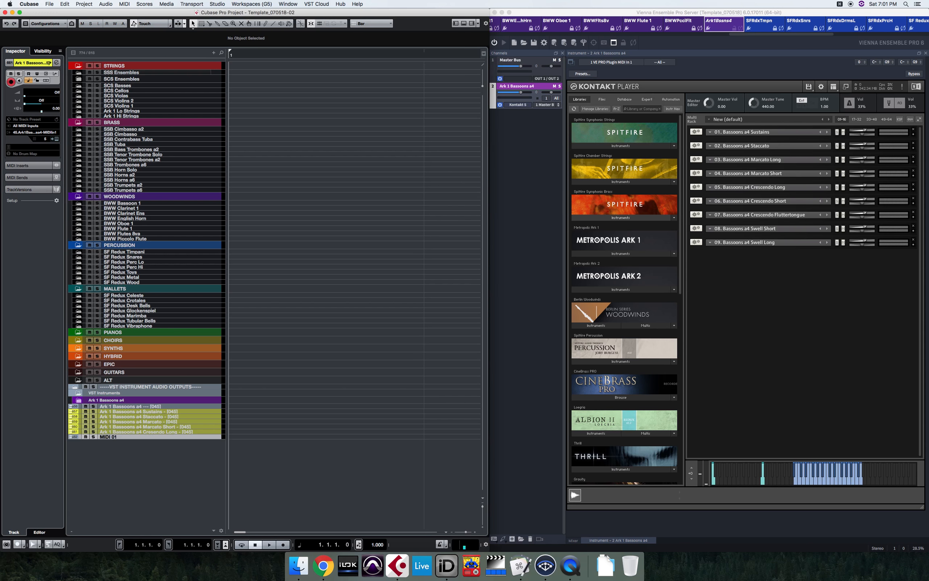
key(Right)
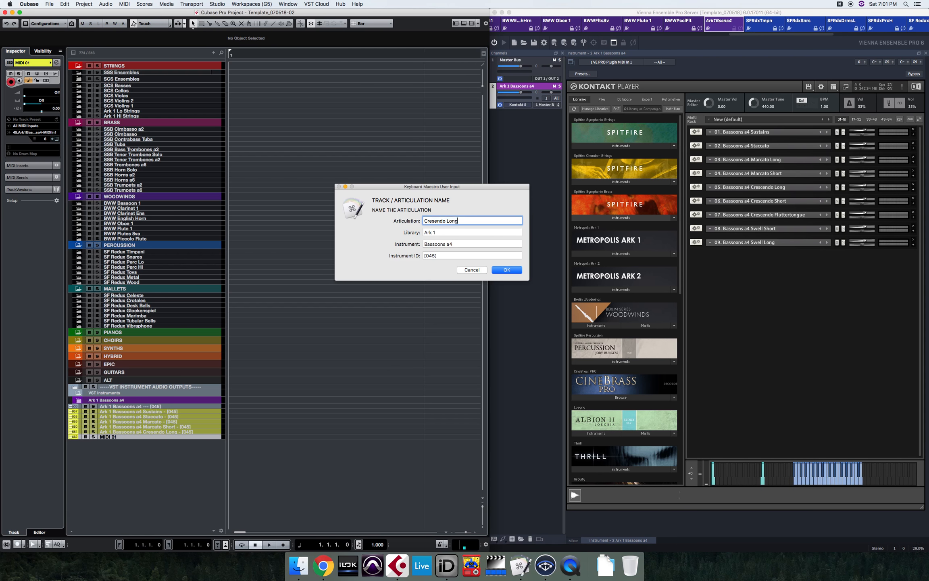
key(BackSpace)
key(BackSpace)
key(BackSpace)
key(BackSpace)
text(Short)
key(Return)
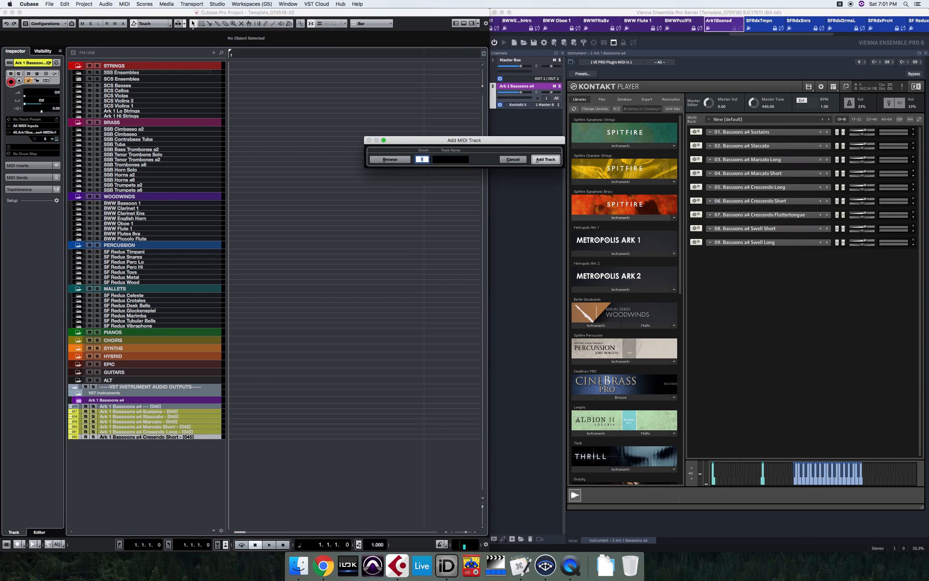
- Create another Ark 1 Bassoons a4 MIDI track with the articulation Cresendo Fluttertongue
key(Return)
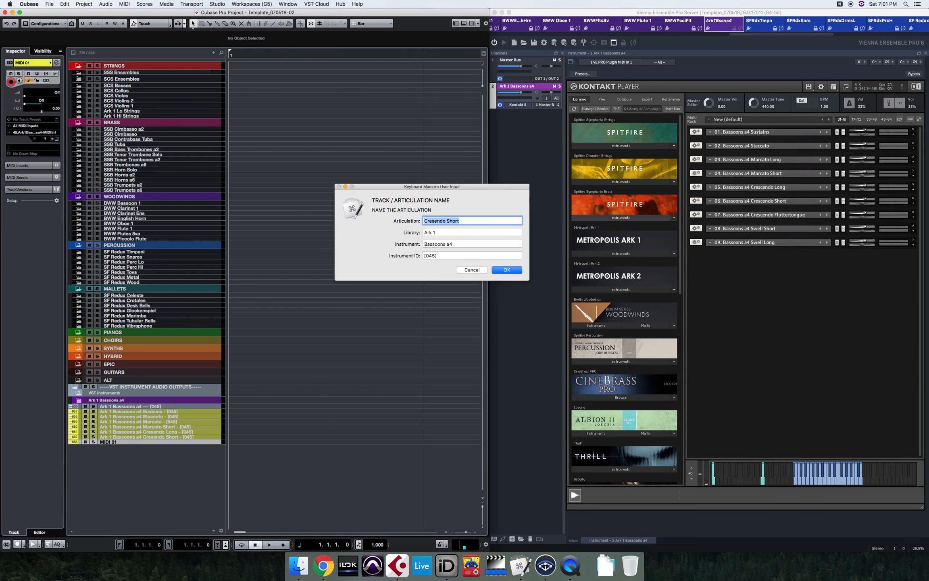
key(Right)
key(BackSpace)
key(BackSpace)
key(BackSpace)
key(BackSpace)
key(BackSpace)
key(BackSpace)
key(BackSpace)
text(Fluttertongue)
key(Return)
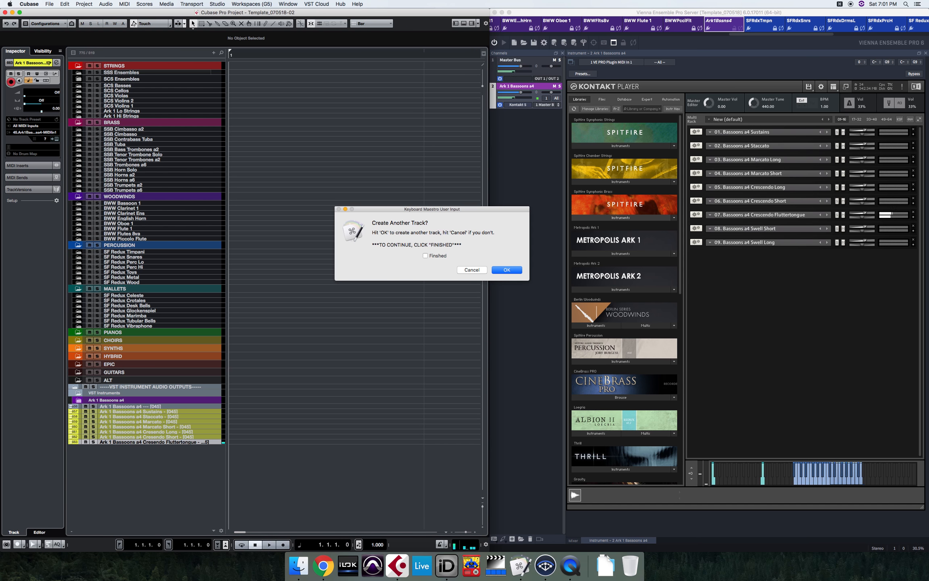
- Create another Ark 1 Bassoons a4 MIDI track with the articulation Swell Short
key(Return)
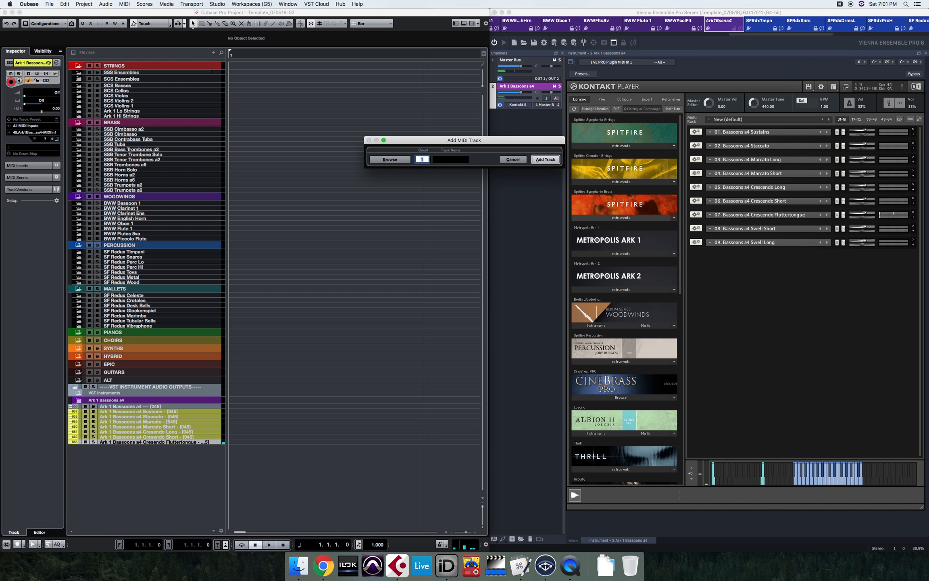
text(Swell Short)
key(Return)
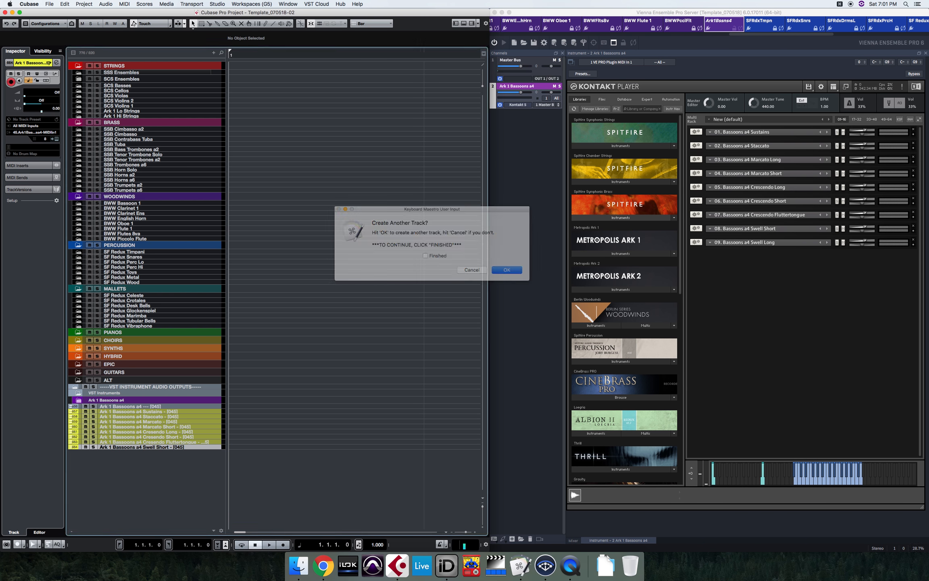
- Create another Ark 1 Bassoons a4 MIDI track with the articulation Swell Long
key(Return)
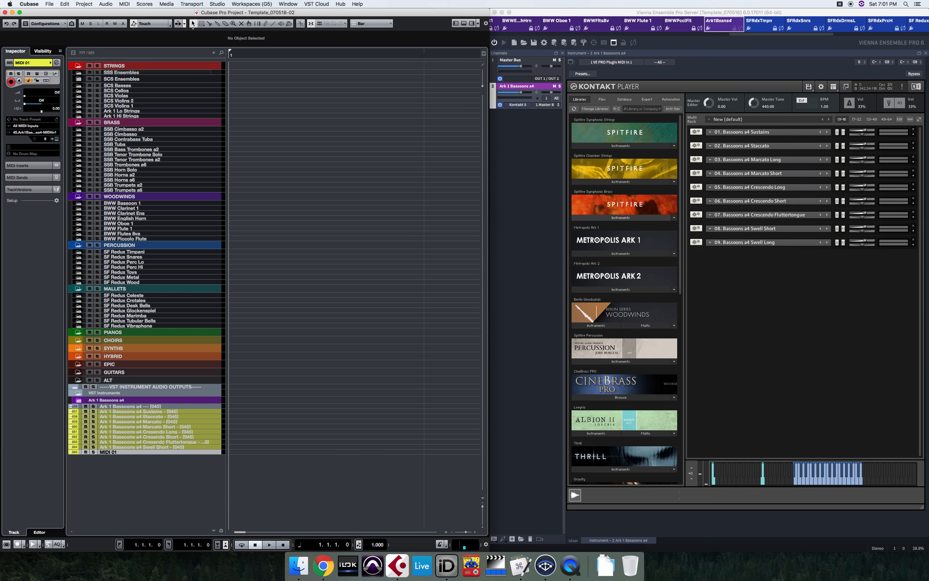
key(Right)
key(BackSpace)
key(BackSpace)
key(BackSpace)
key(BackSpace)
key(BackSpace)
text(Long)
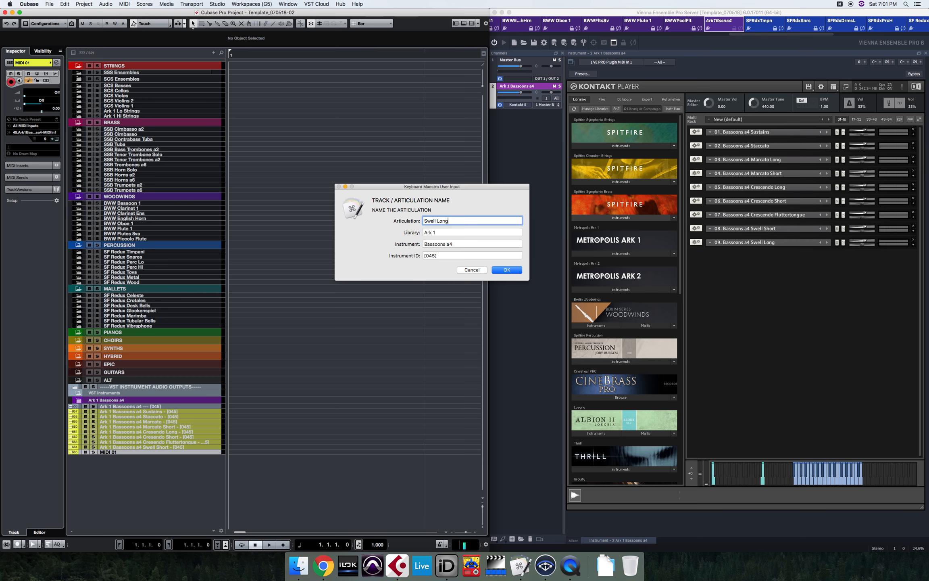
key(Return)
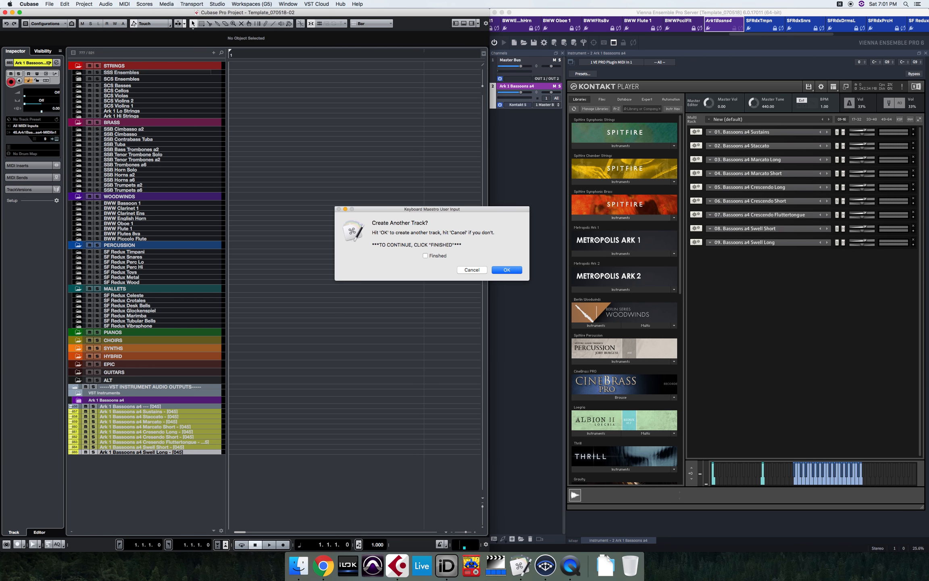
- Create another Ark 1 Bassoons a4 MIDI track with the articulation MAPPED and set its MIDI channel to Any
key(Return)
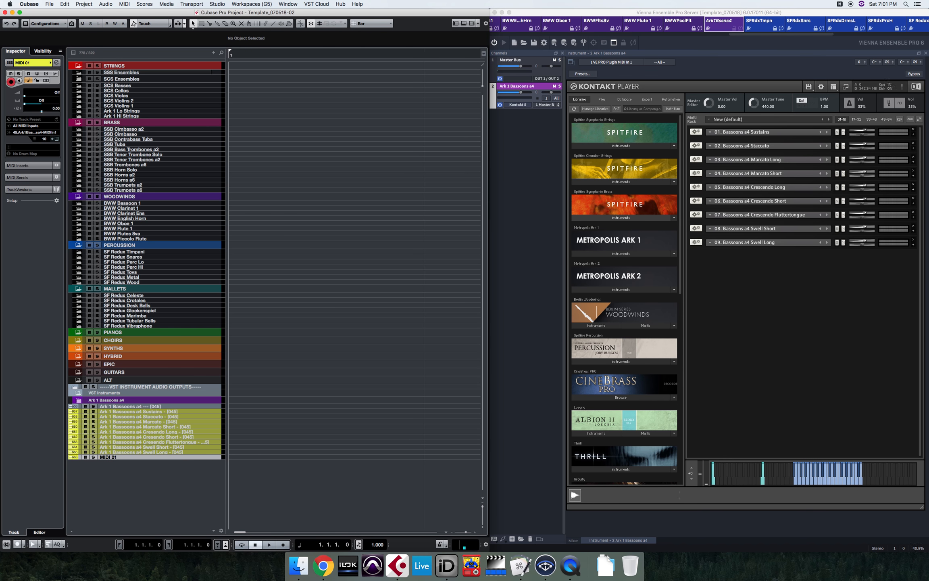
text(MAPPED)
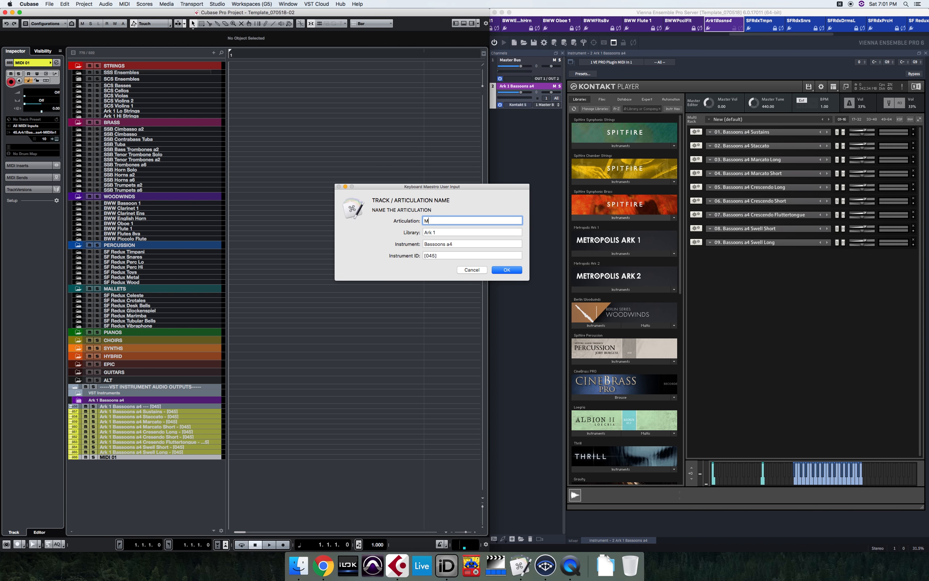
key(Return)
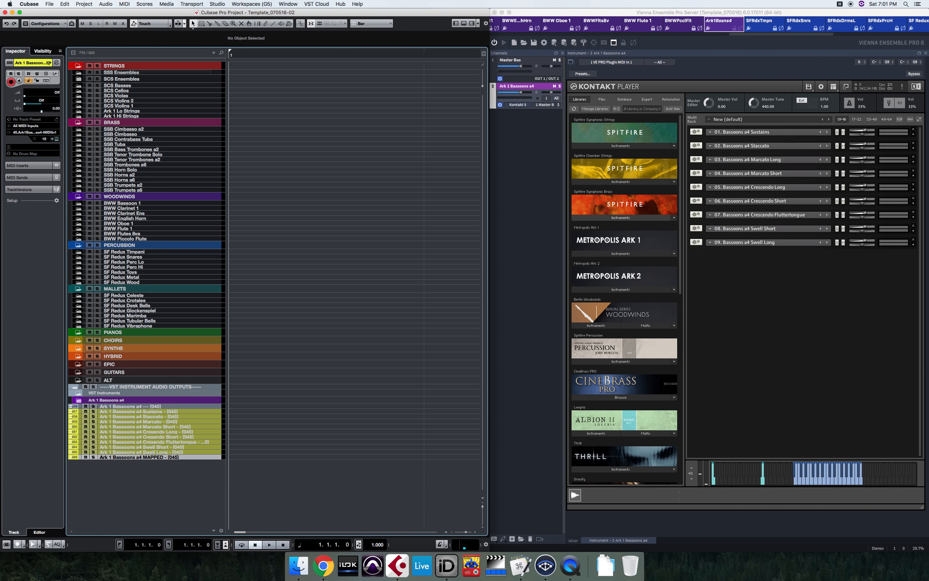
click(45, 138)
click(52, 70)
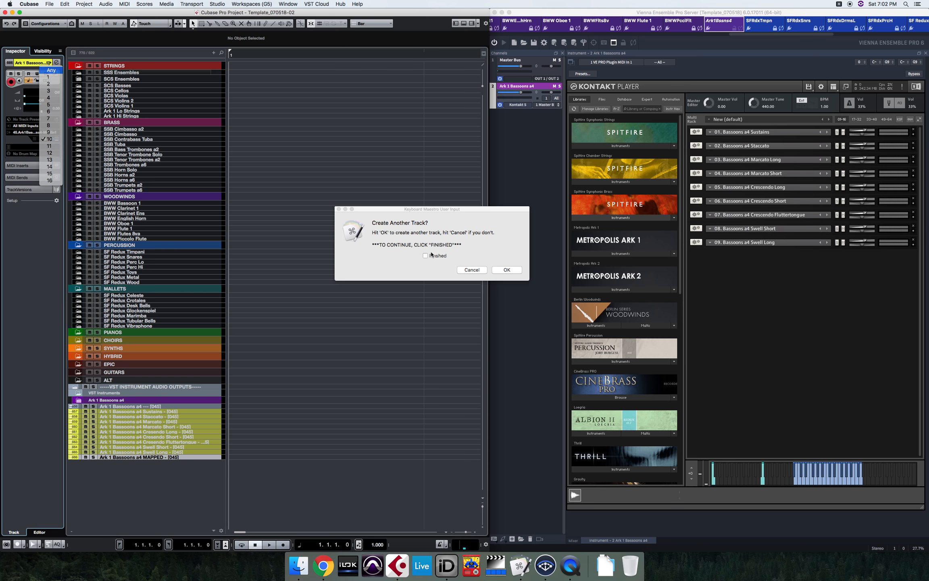
- Mark the track creation as Finished and continue the macro
click(494, 253)
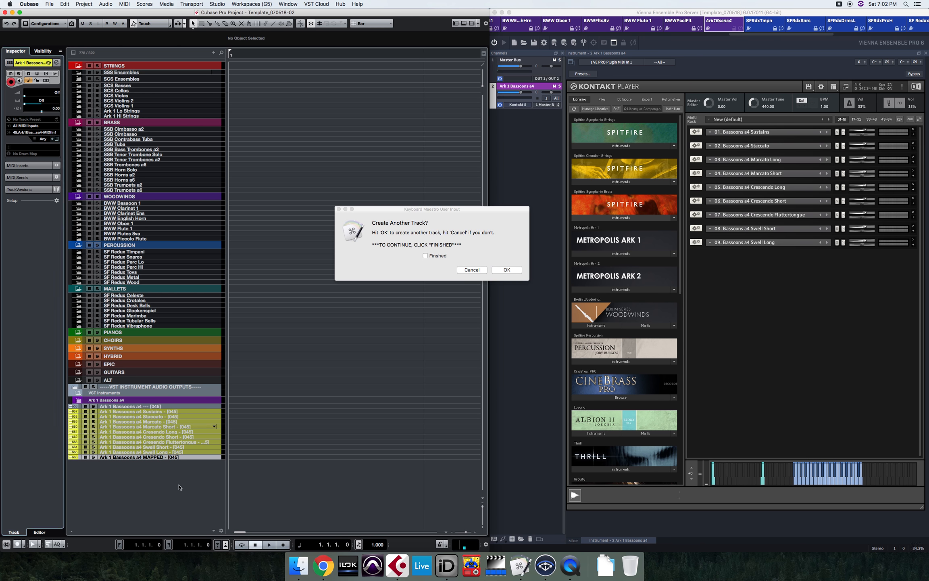
click(443, 257)
click(509, 270)
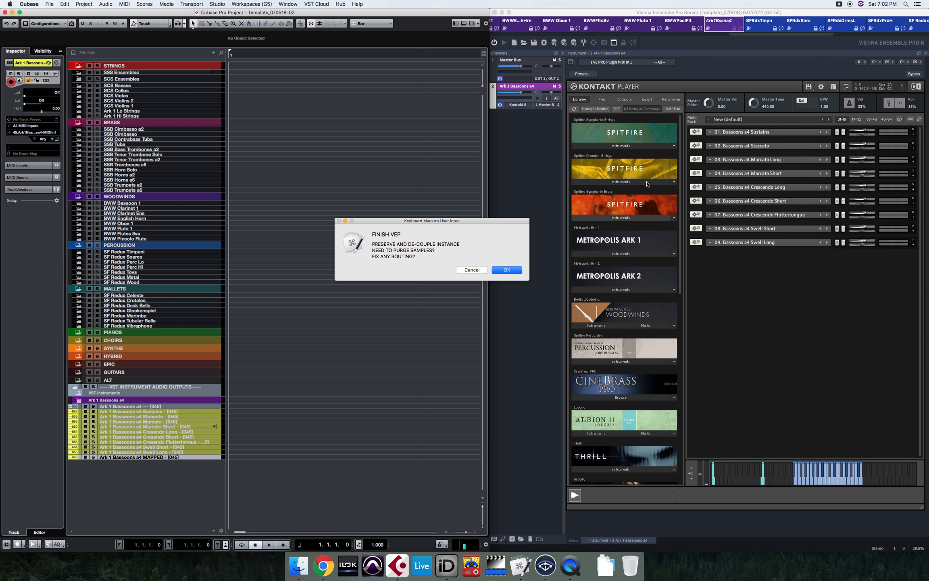
- Switch to Vienna Ensemble Pro and preserve and decouple the Ark 1 Bassoons a4 instance
click(738, 37)
click(735, 28)
click(741, 28)
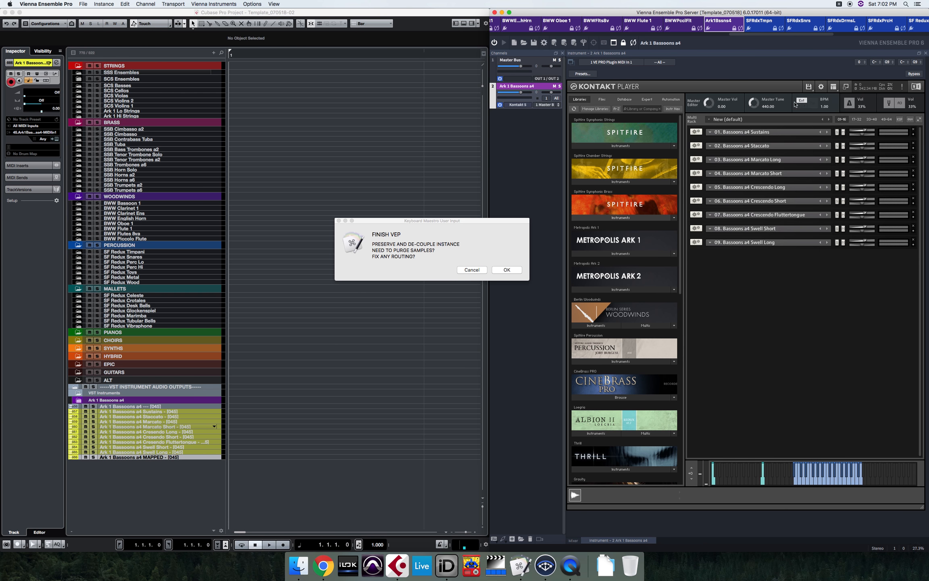
- Purge all samples globally in the Bassoons Kontakt player and confirm the macro's Finish VEP stage
click(808, 87)
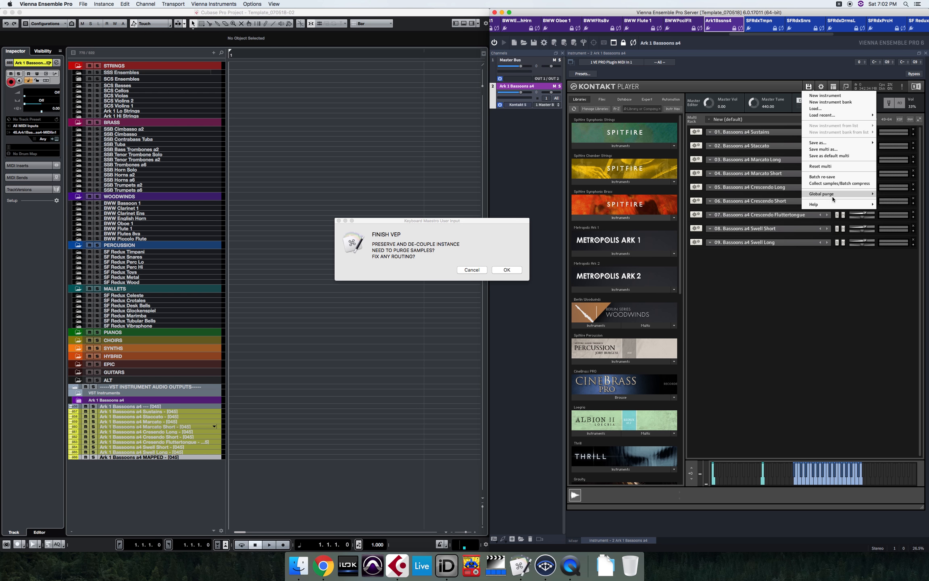
mouse_move(833, 199)
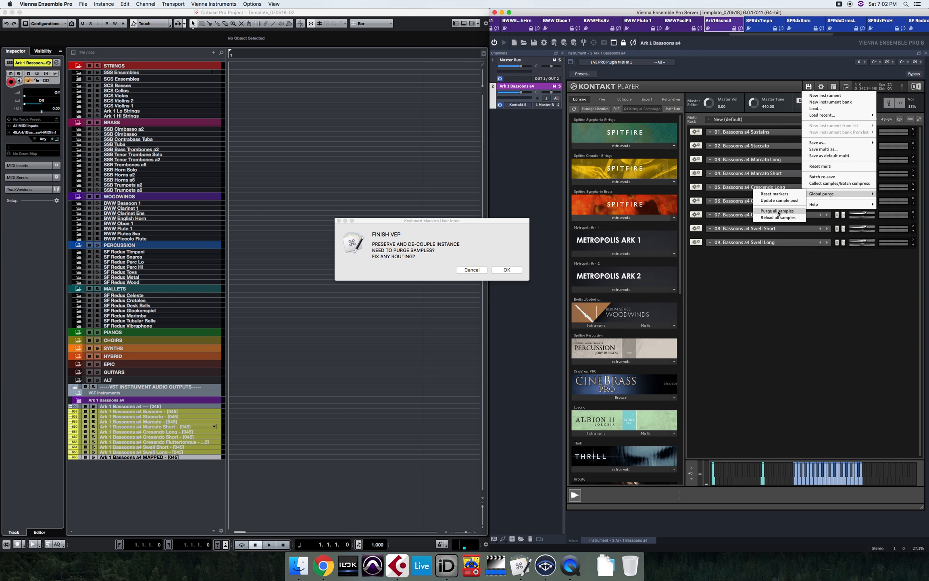
click(778, 213)
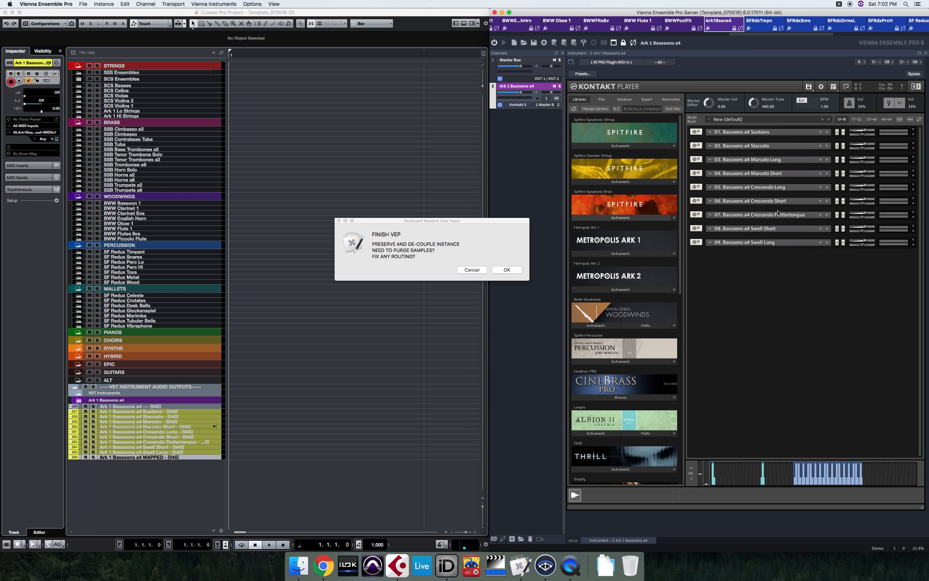
click(509, 273)
click(511, 270)
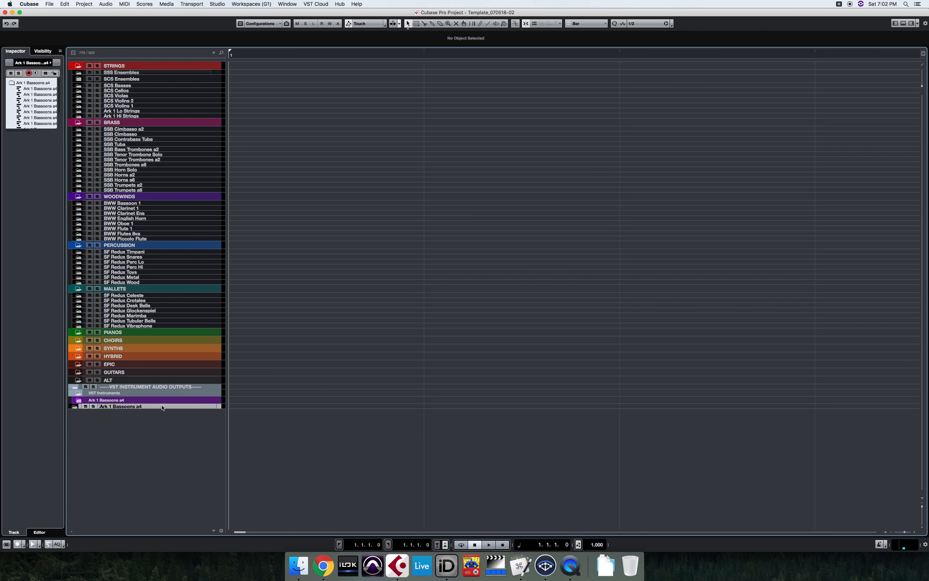
- Move the Ark 1 Bassoons a4 MIDI track folder into the WOODWINDS folder, below BWW Piccolo Flute
drag(159, 399, 146, 205)
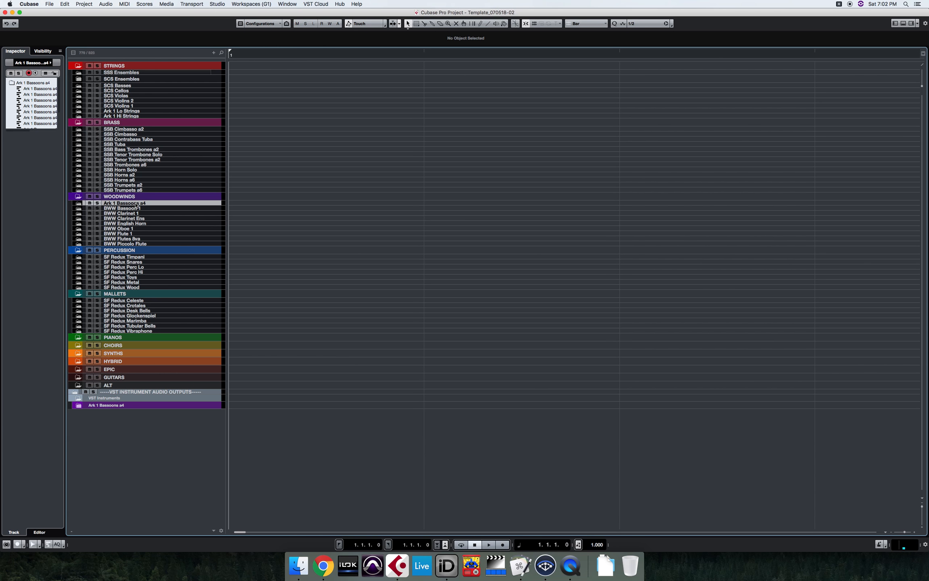
drag(137, 205, 136, 199)
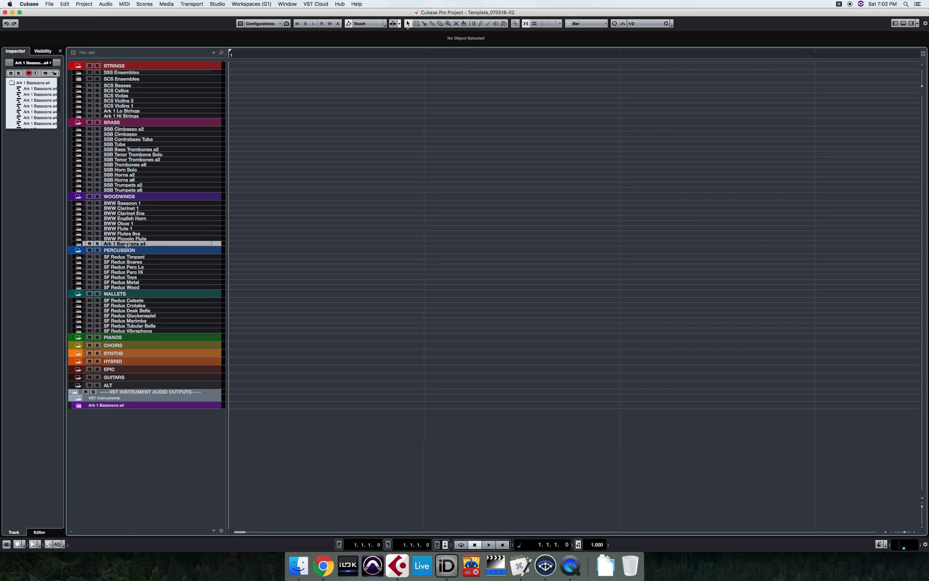
- Move the purple Ark 1 Bassoons a4 outputs folder into the VST instrument audio outputs folder and hide all tracks
click(123, 405)
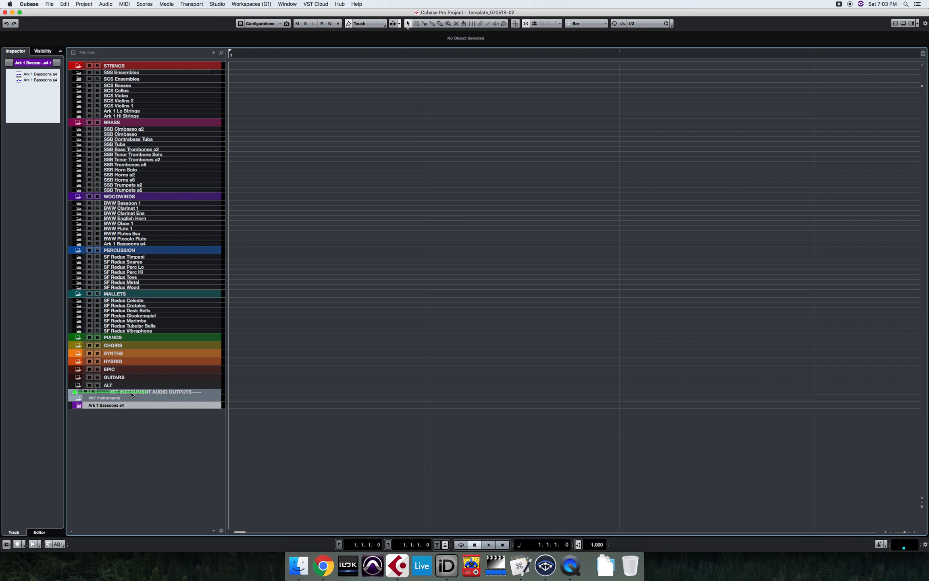
key(shift+Delete)
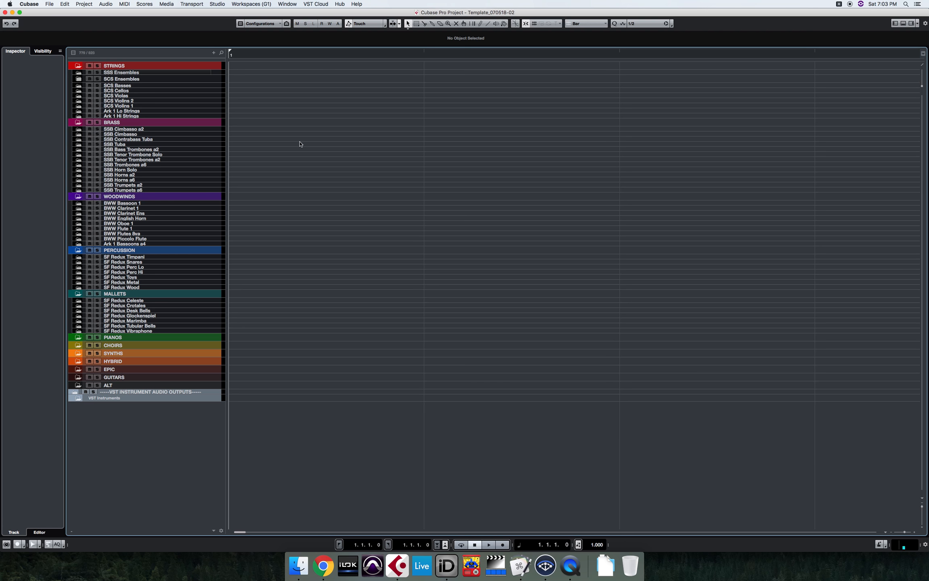
key(ctrl+h)
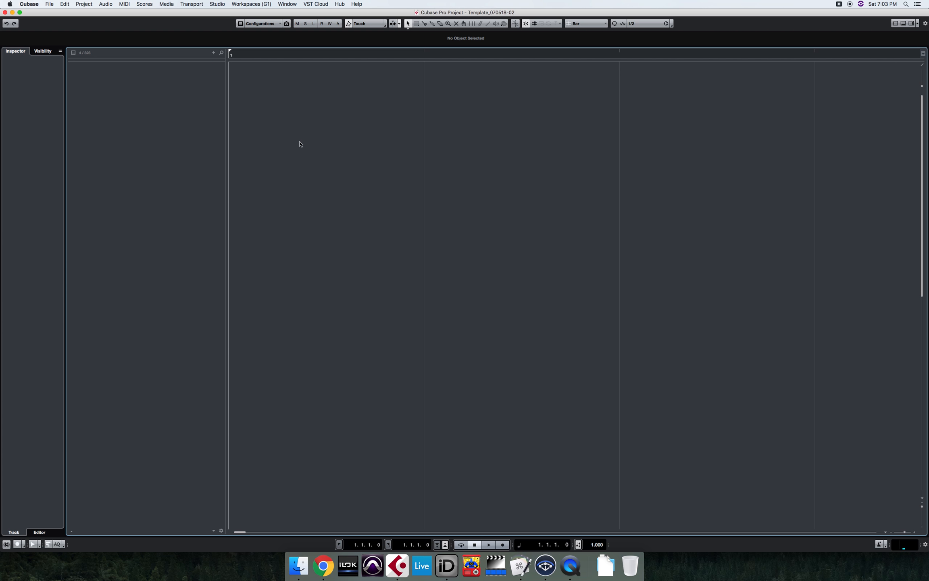